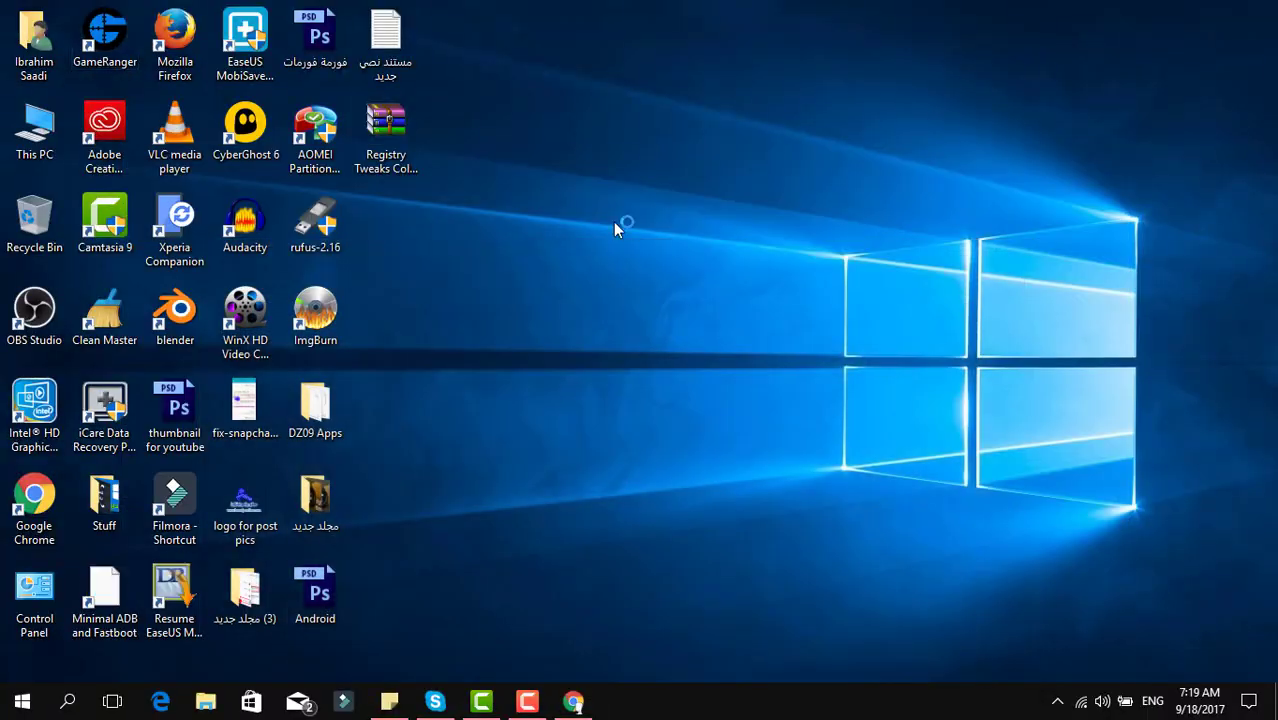
Extract the Registry Tweaks Collection to Make Windows Faster archive onto the desktop
double_click(392, 152)
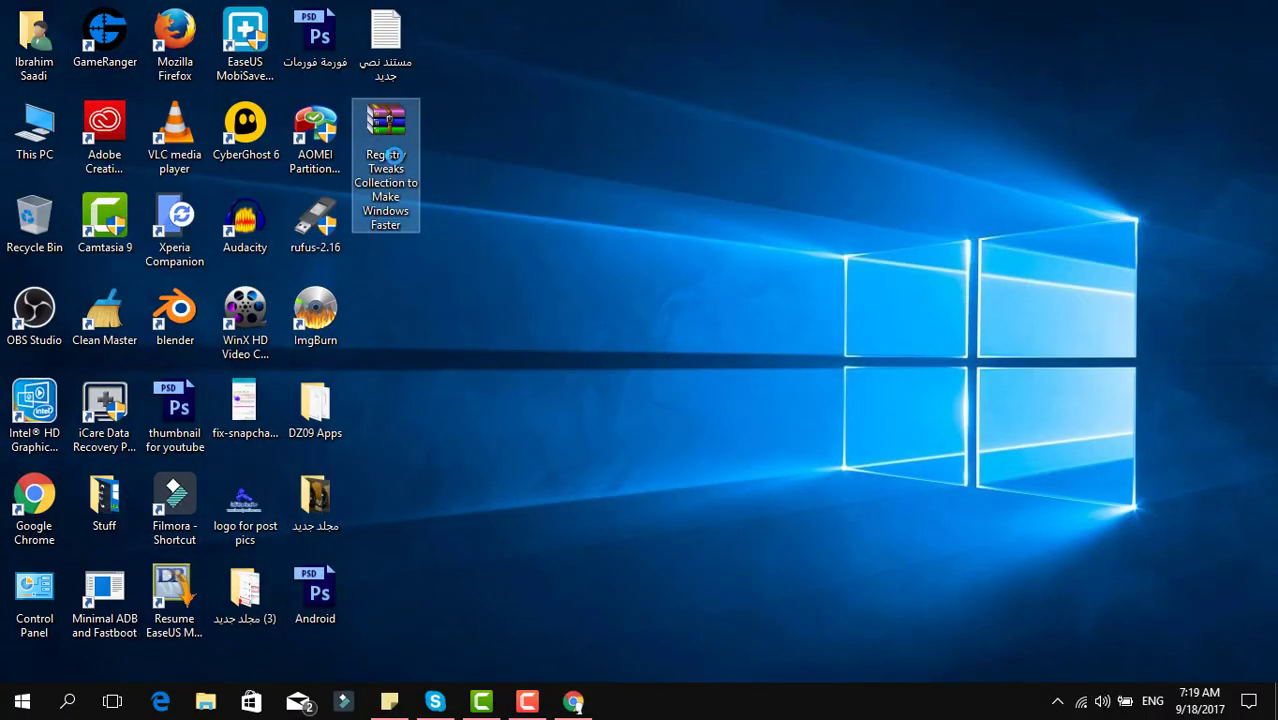
right_click(390, 150)
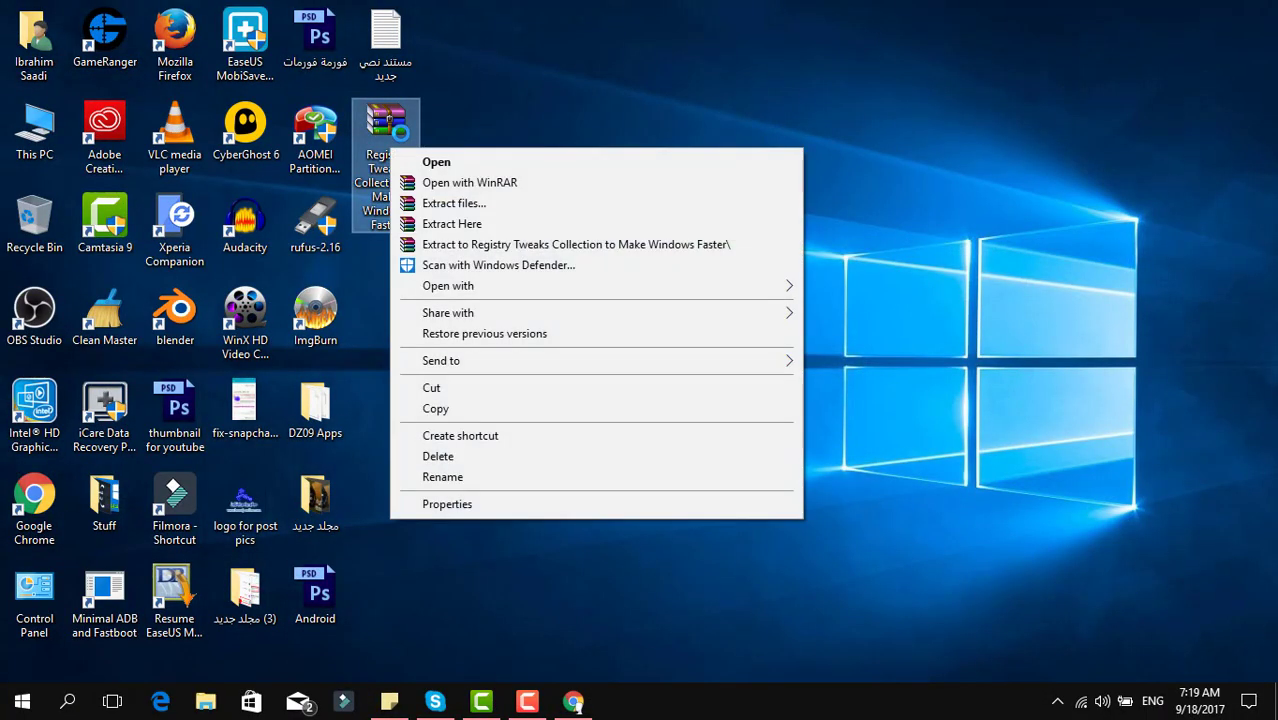
left_click(552, 224)
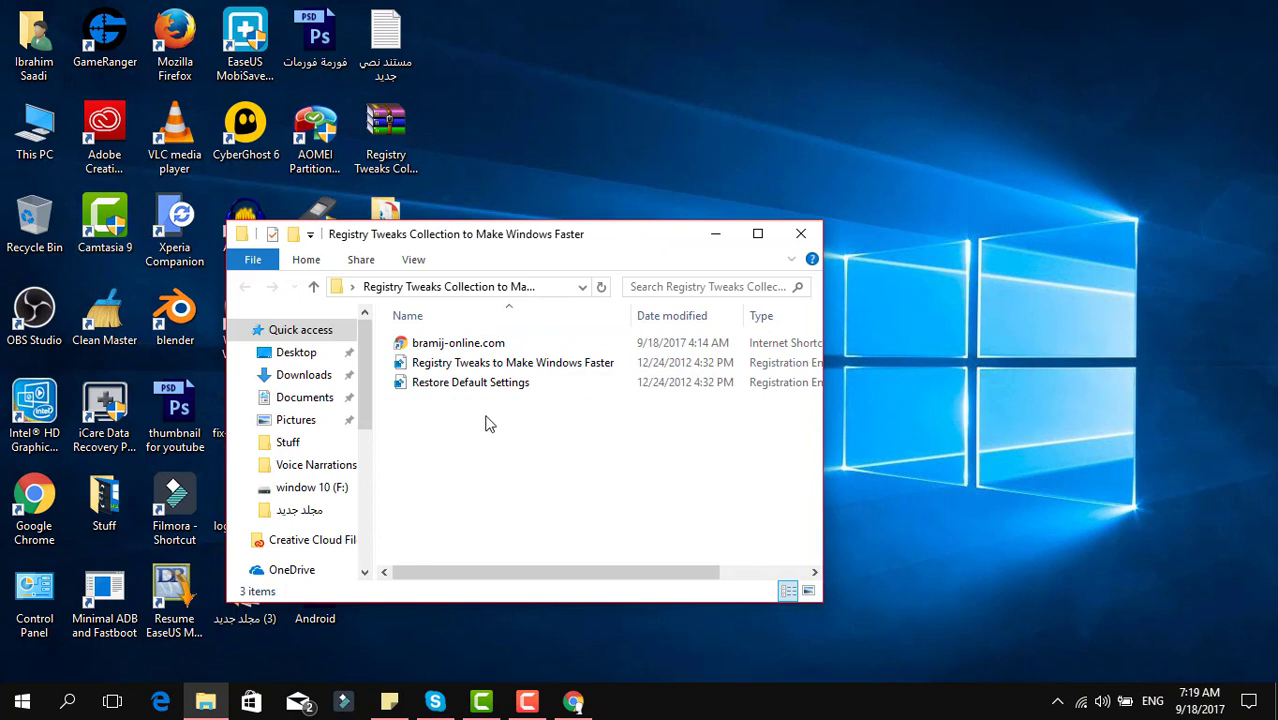
Add the Registry Tweaks to Make Windows Faster file to the registry, accepting the confirmation and dismissing the closing message
left_click(567, 370)
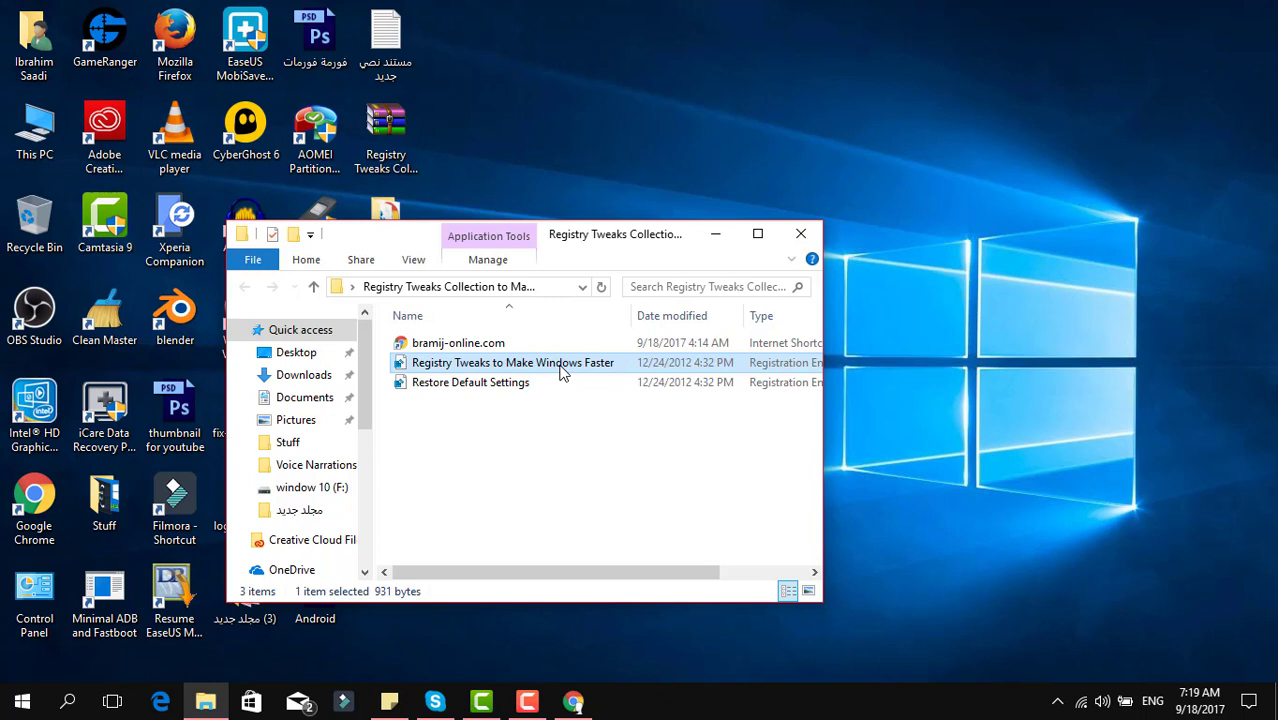
double_click(561, 366)
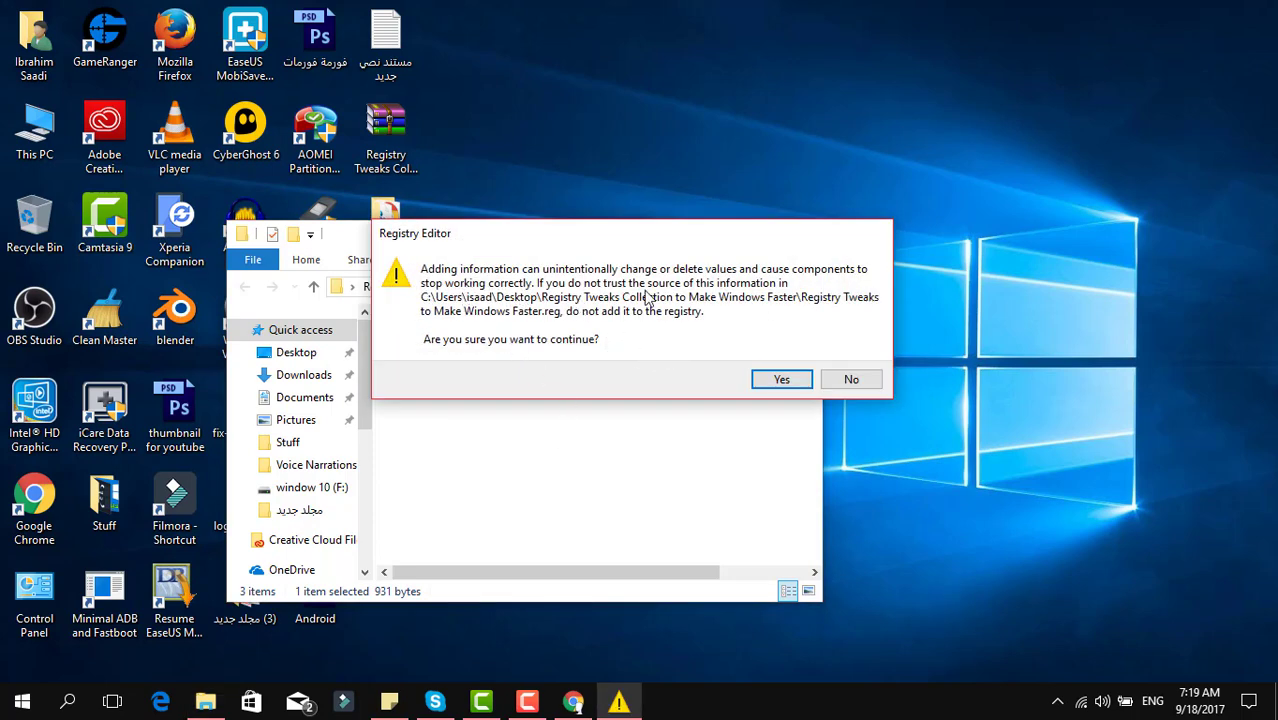
left_click(781, 381)
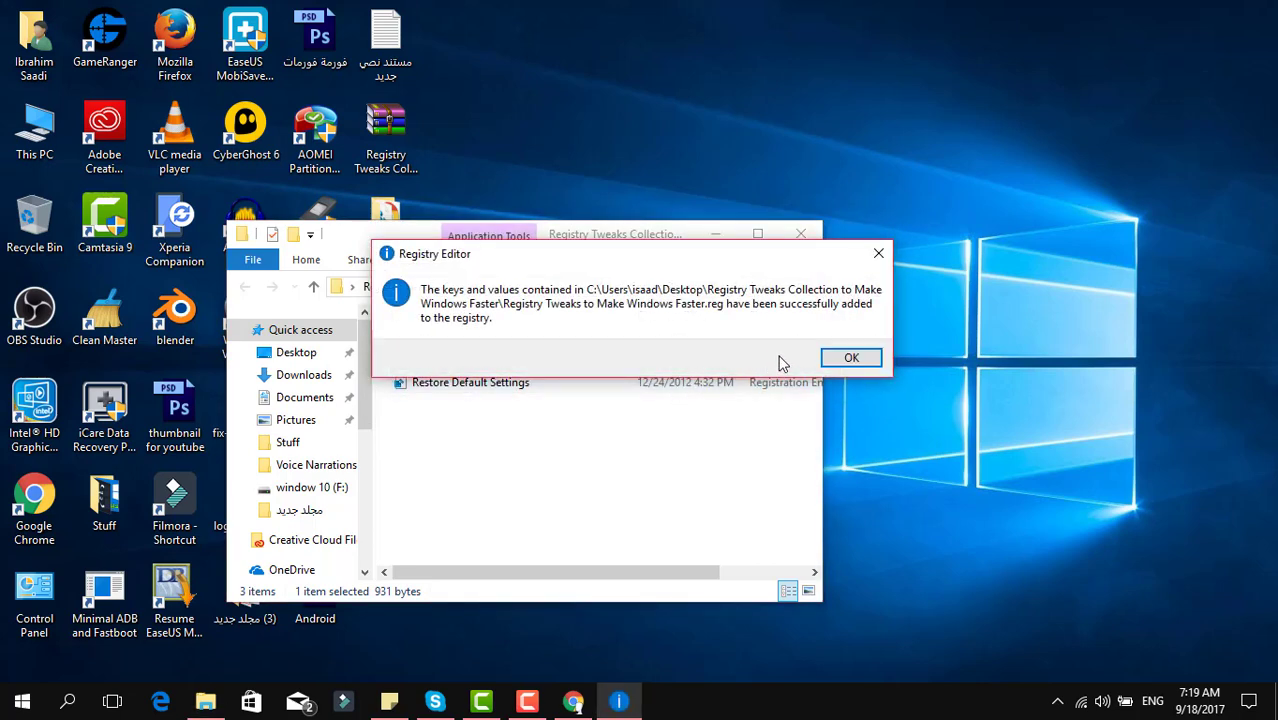
left_click(851, 358)
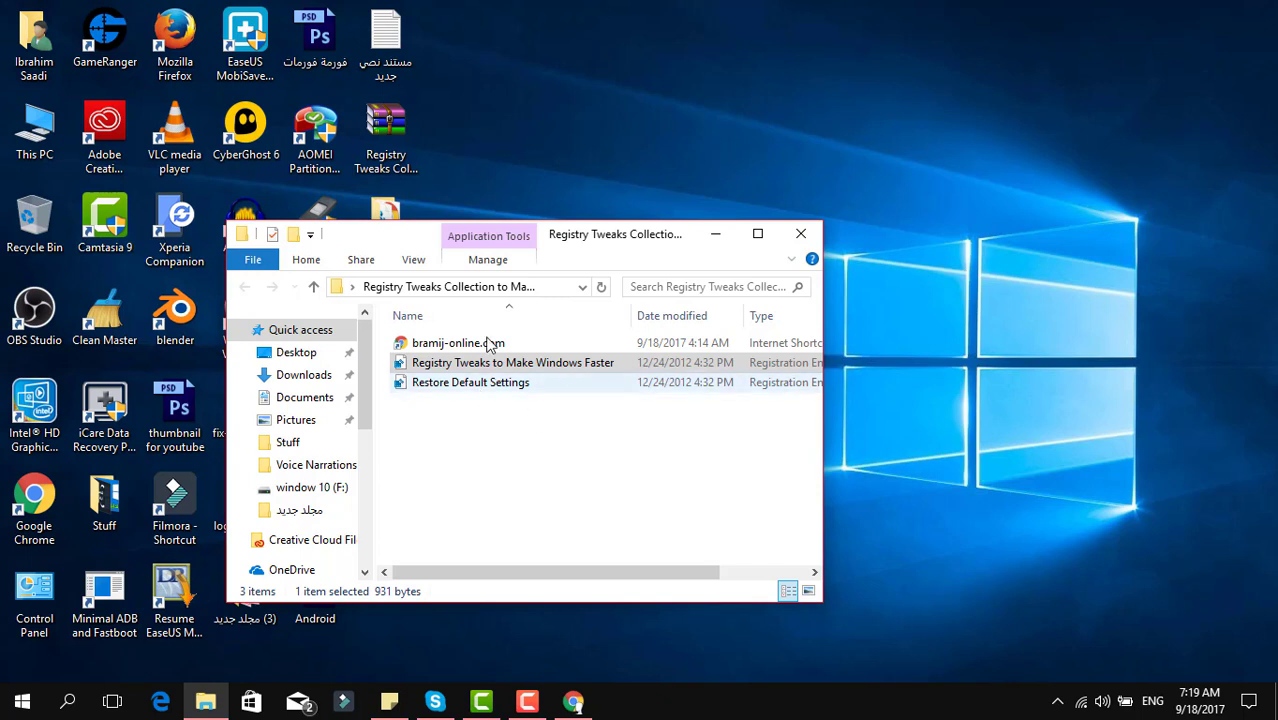
Locate the Restore Default Settings file in the extracted folder, and close the folder window
left_click(468, 387)
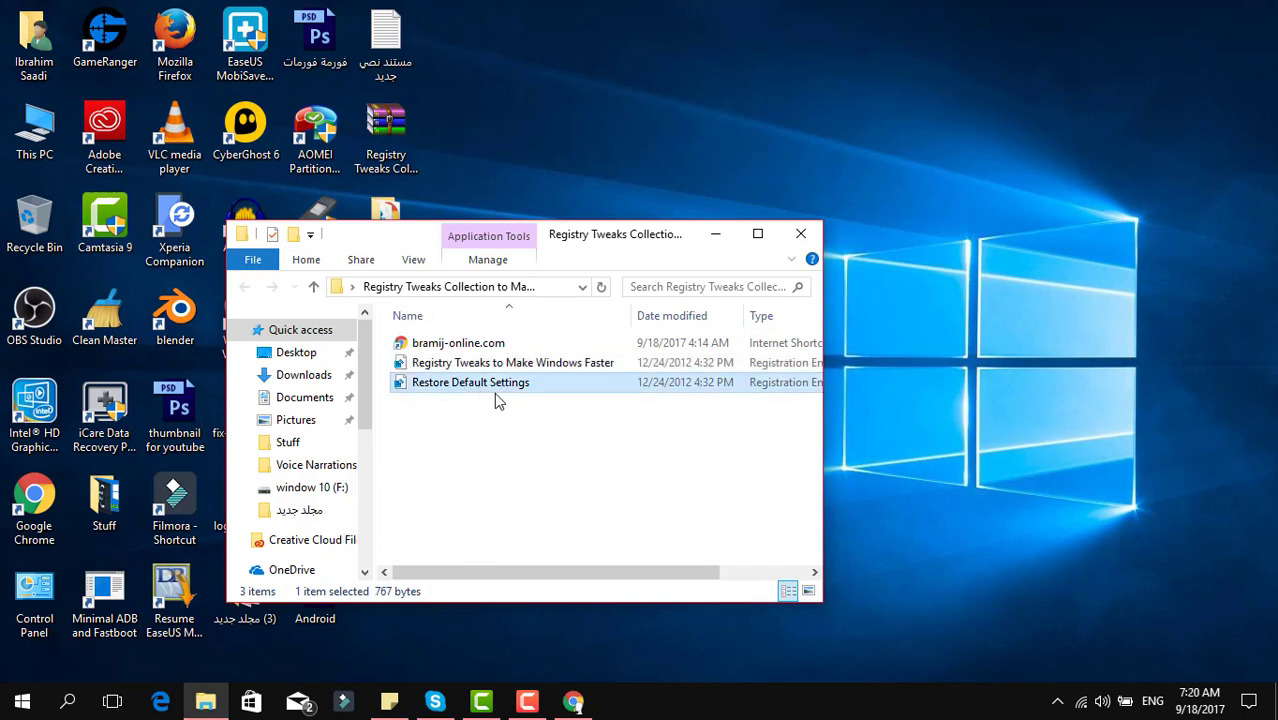
left_click_drag(478, 390, 520, 435)
key("alt+F4")
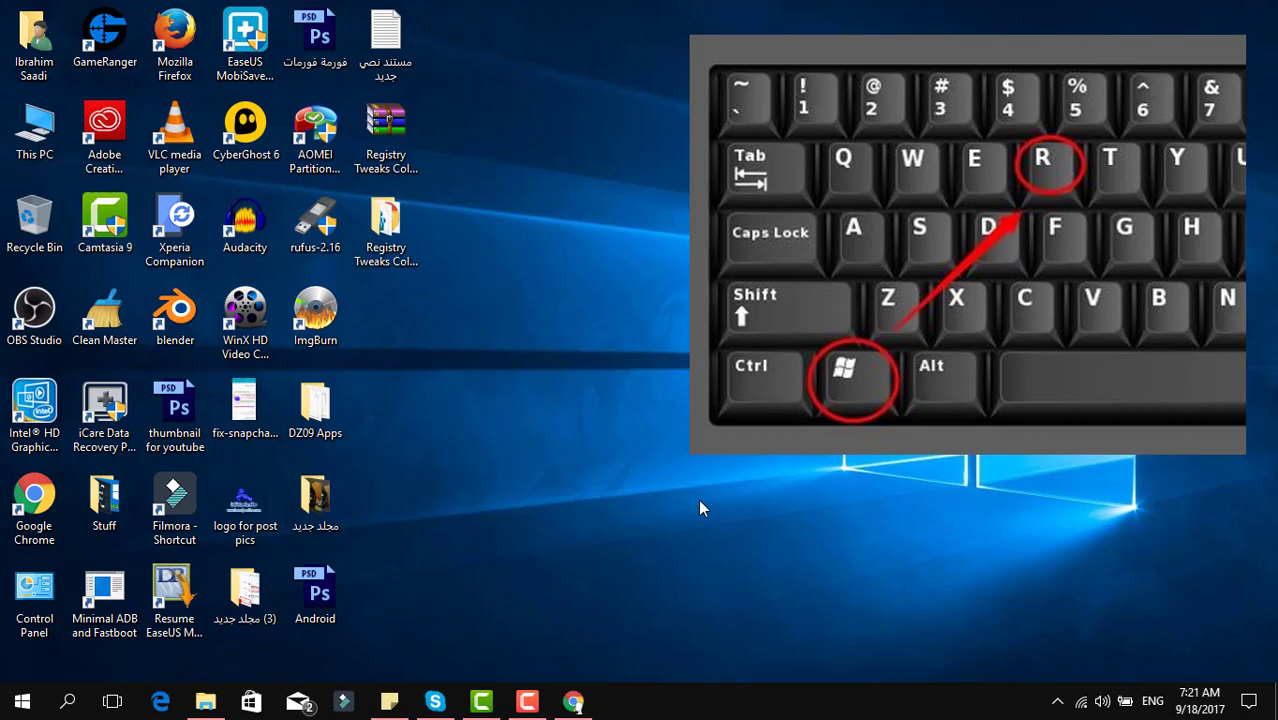
Run sysdm.cpl and open the Performance settings from the advanced system properties
key("super+r")
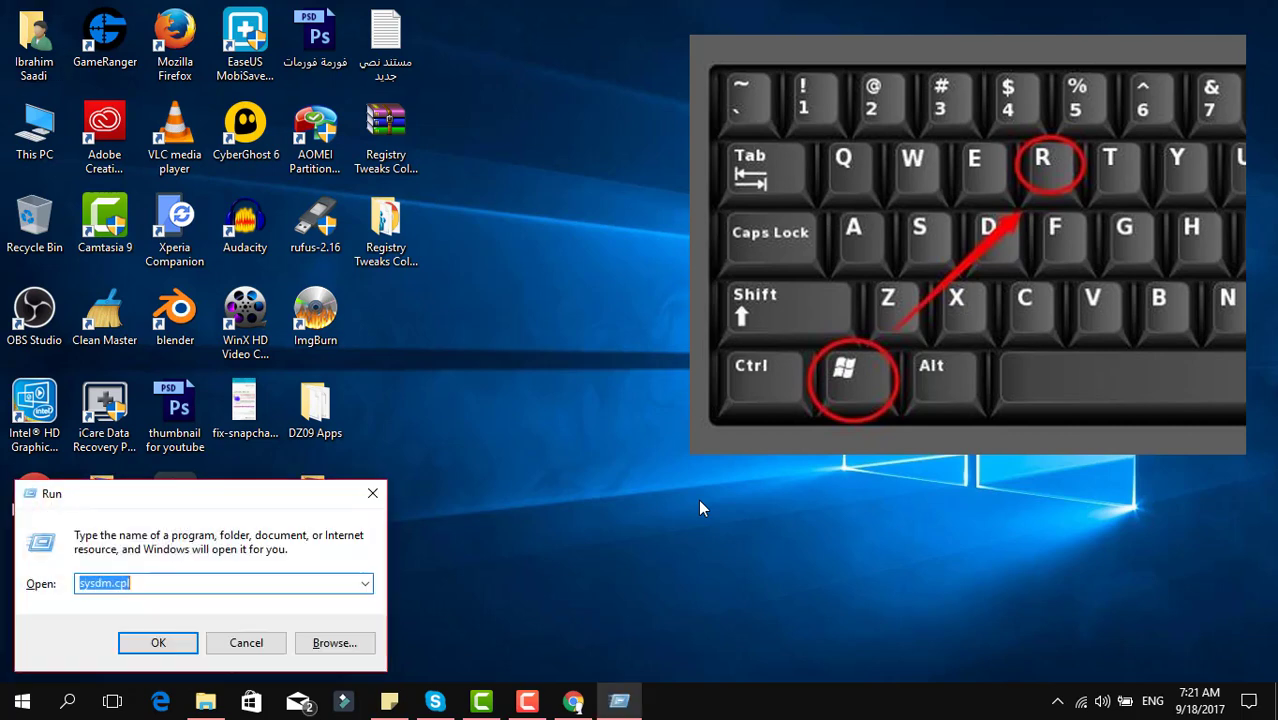
key("End")
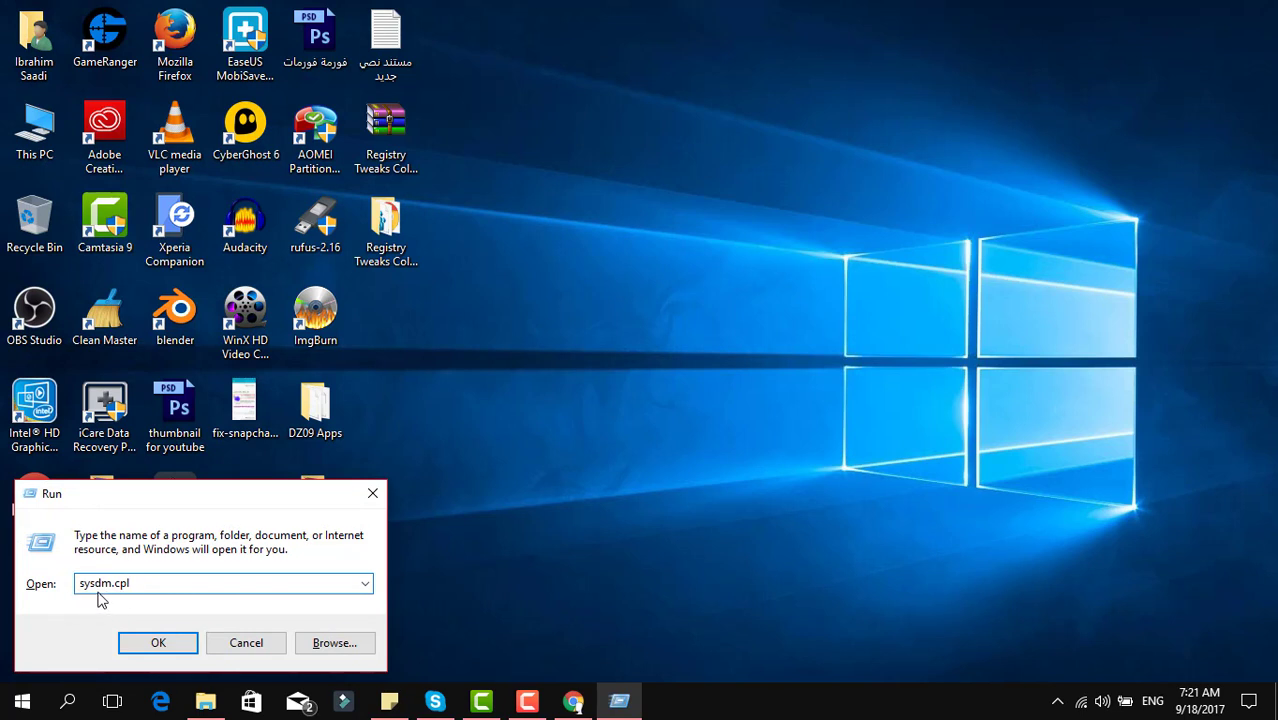
left_click(158, 642)
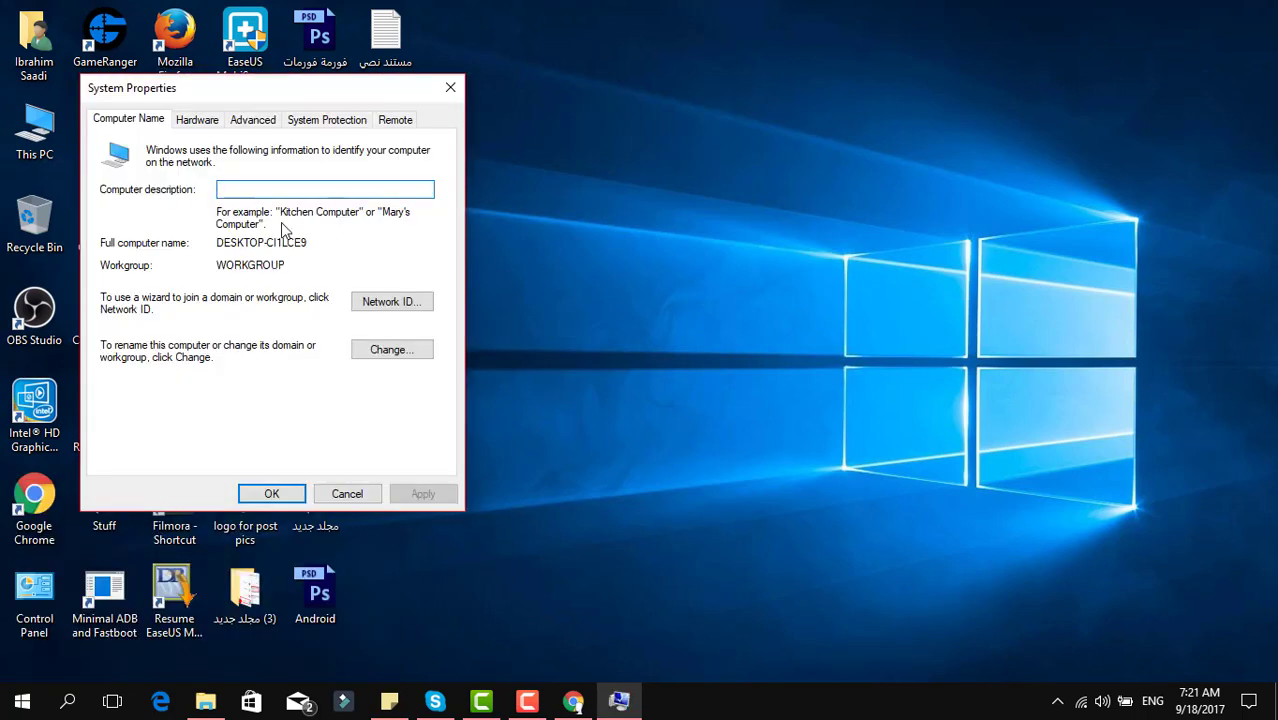
left_click(253, 121)
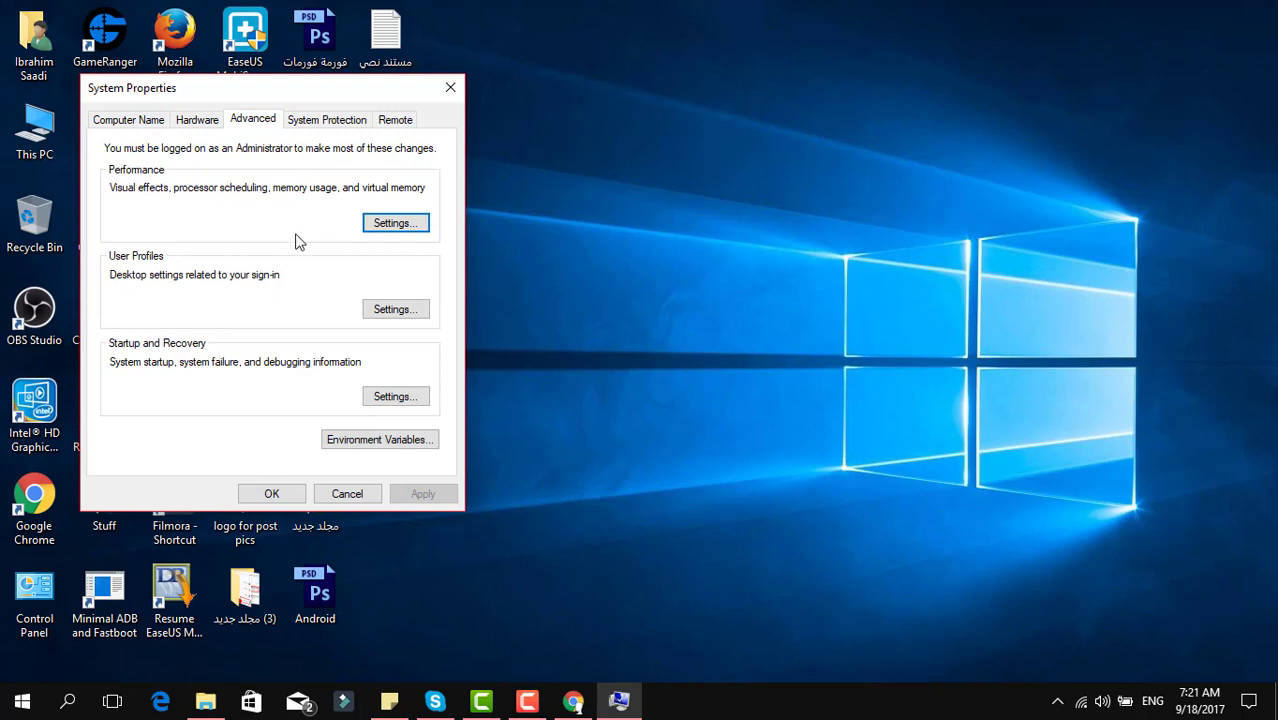
left_click(395, 224)
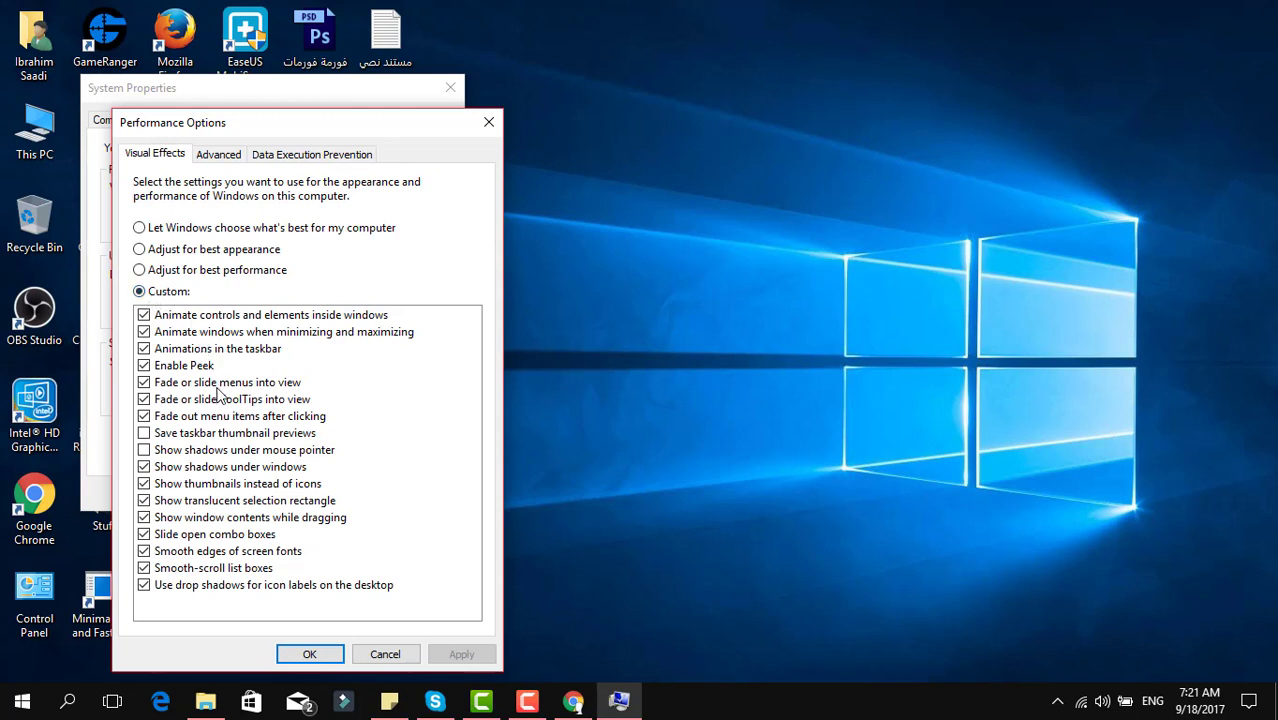
Turn off the visual effects that animate controls inside windows, minimizing and maximizing windows, and the taskbar
left_click(180, 315)
left_click(180, 331)
left_click(183, 348)
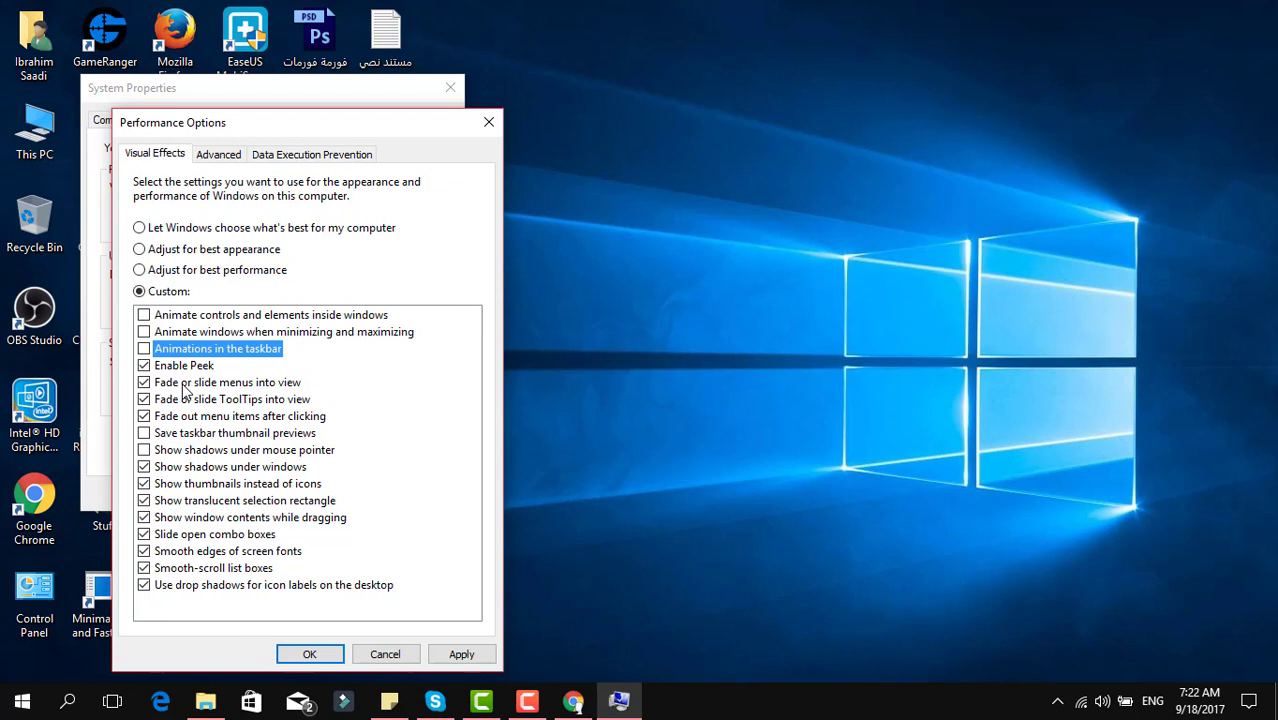
Turn off icon label drop shadows, smooth-scroll list boxes, slide open combo boxes, the translucent selection rectangle and shadows under windows
left_click(166, 585)
left_click(174, 568)
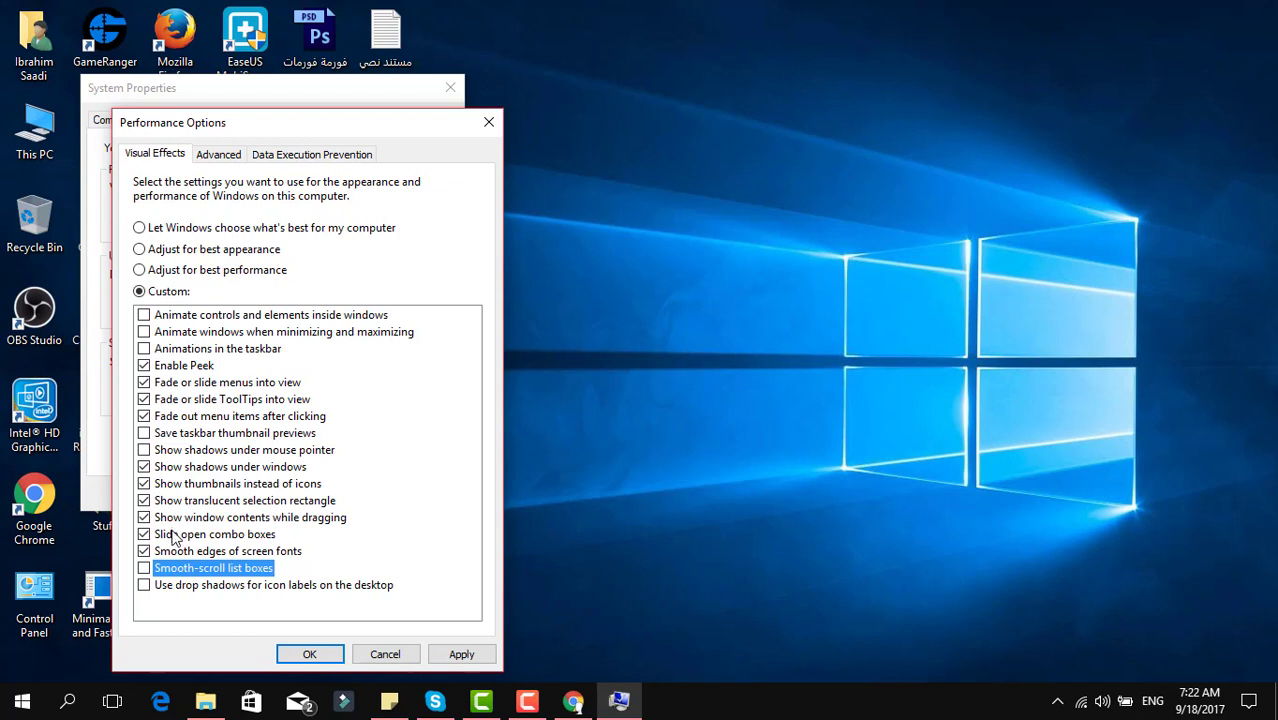
left_click(175, 536)
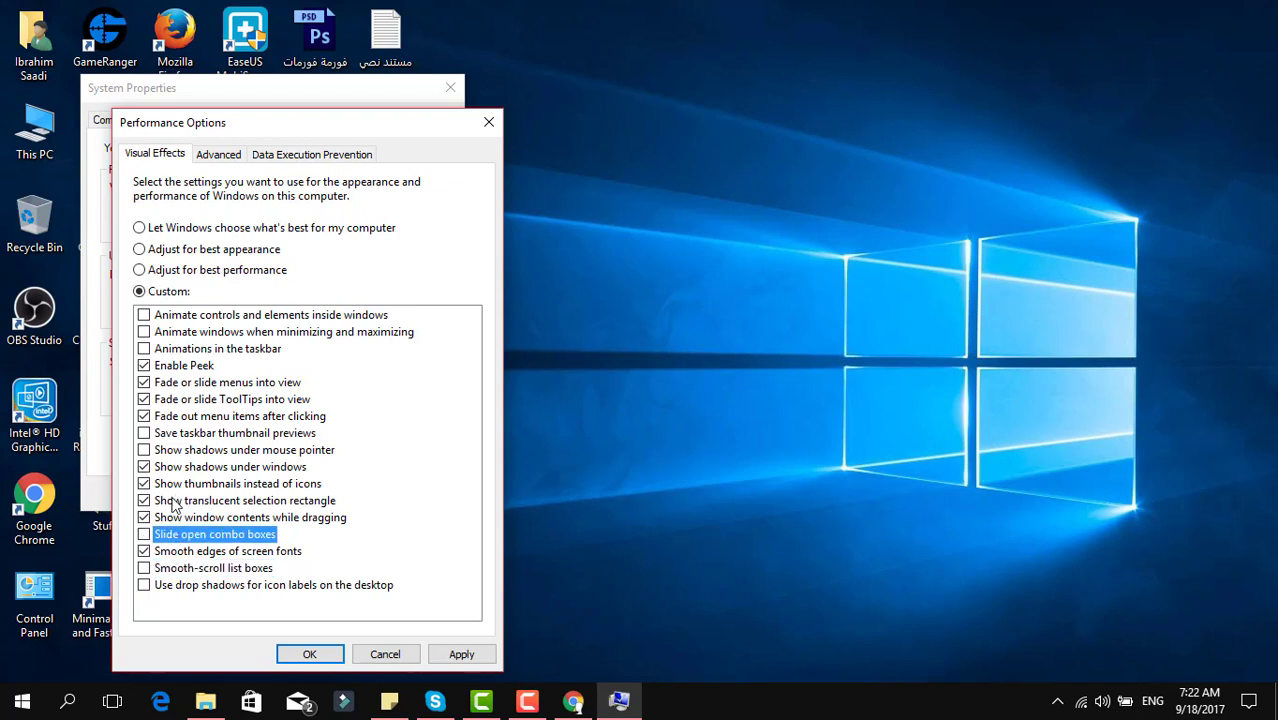
left_click(175, 505)
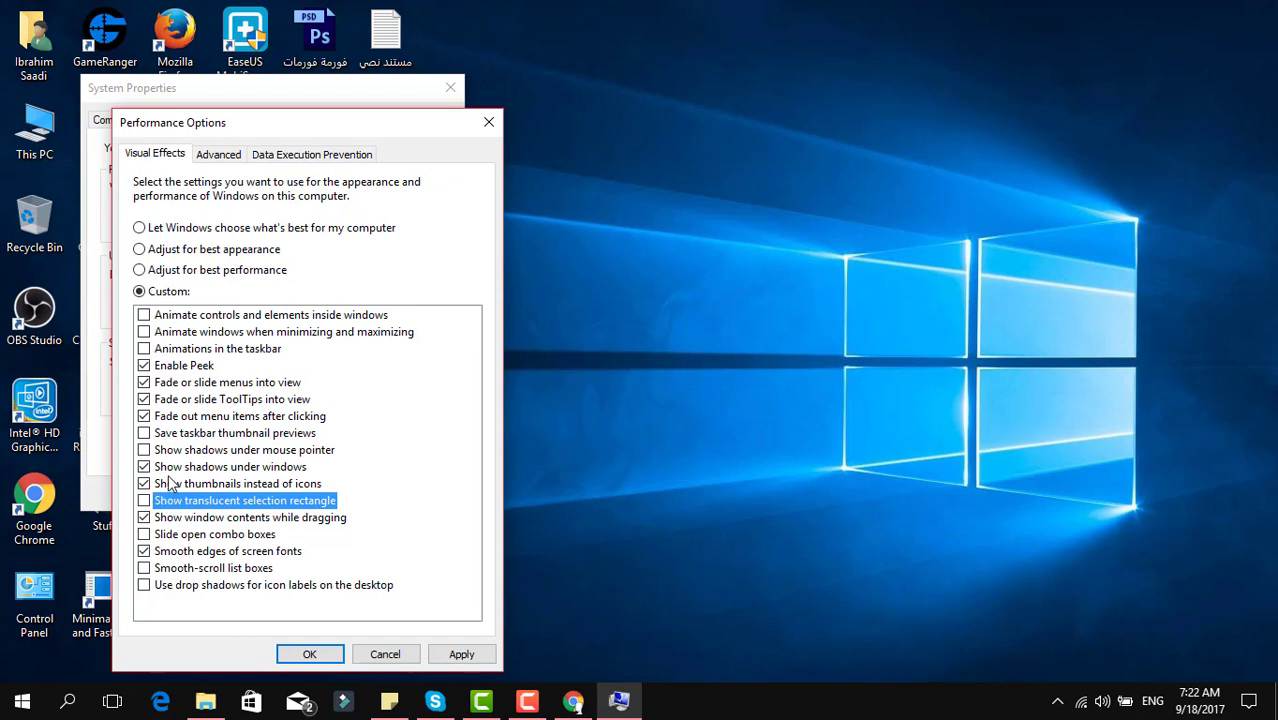
left_click(172, 470)
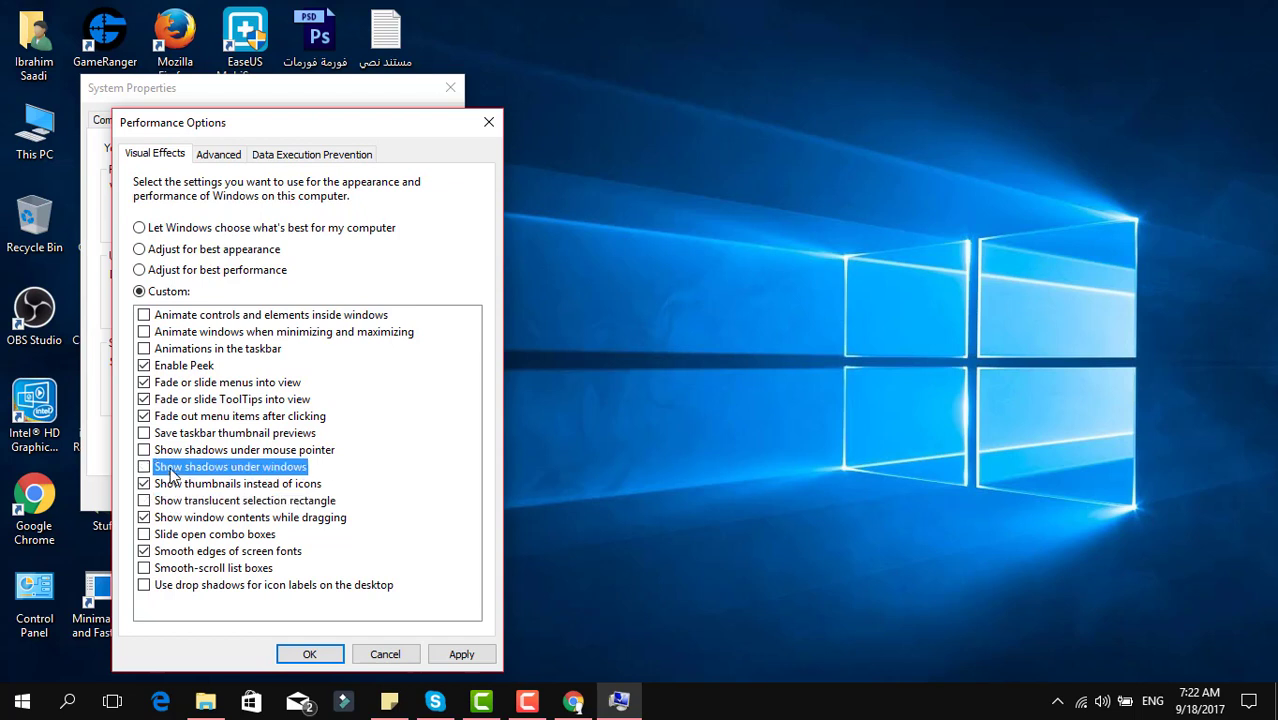
Turn off fading of clicked menu items, ToolTips and menus, apply the visual effects changes and close both system dialogs
left_click(172, 418)
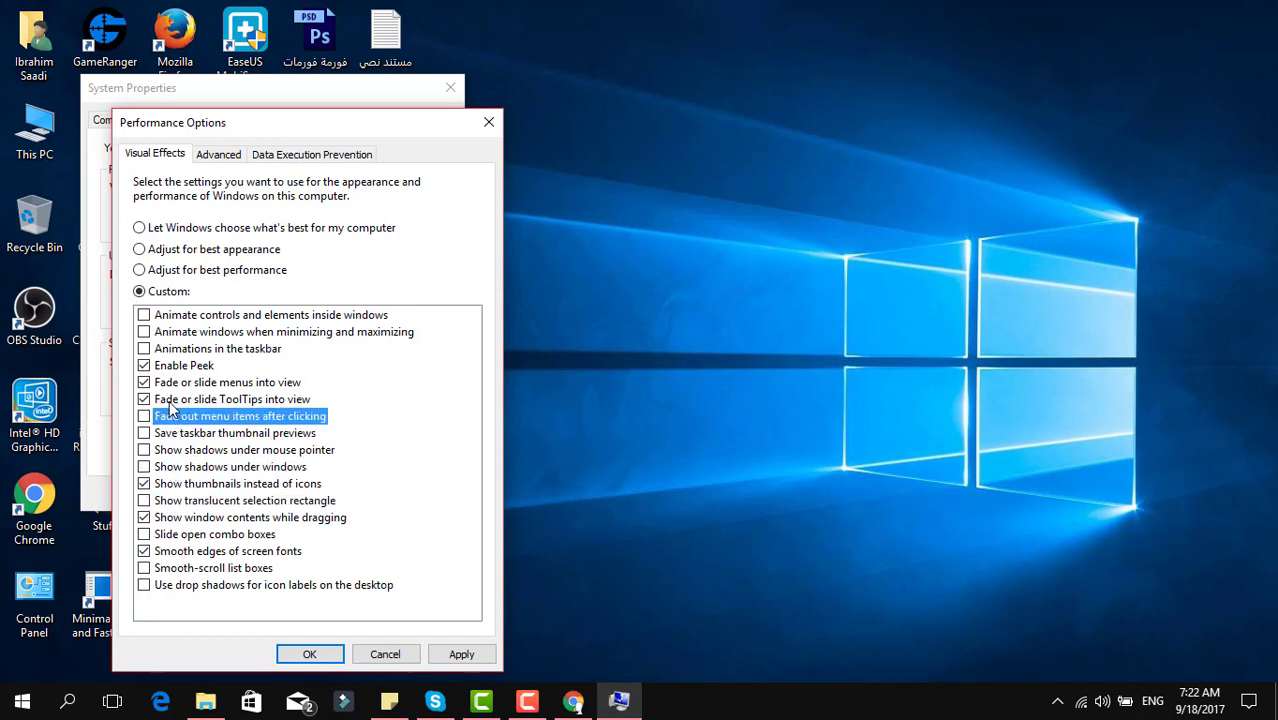
left_click(172, 401)
left_click(175, 386)
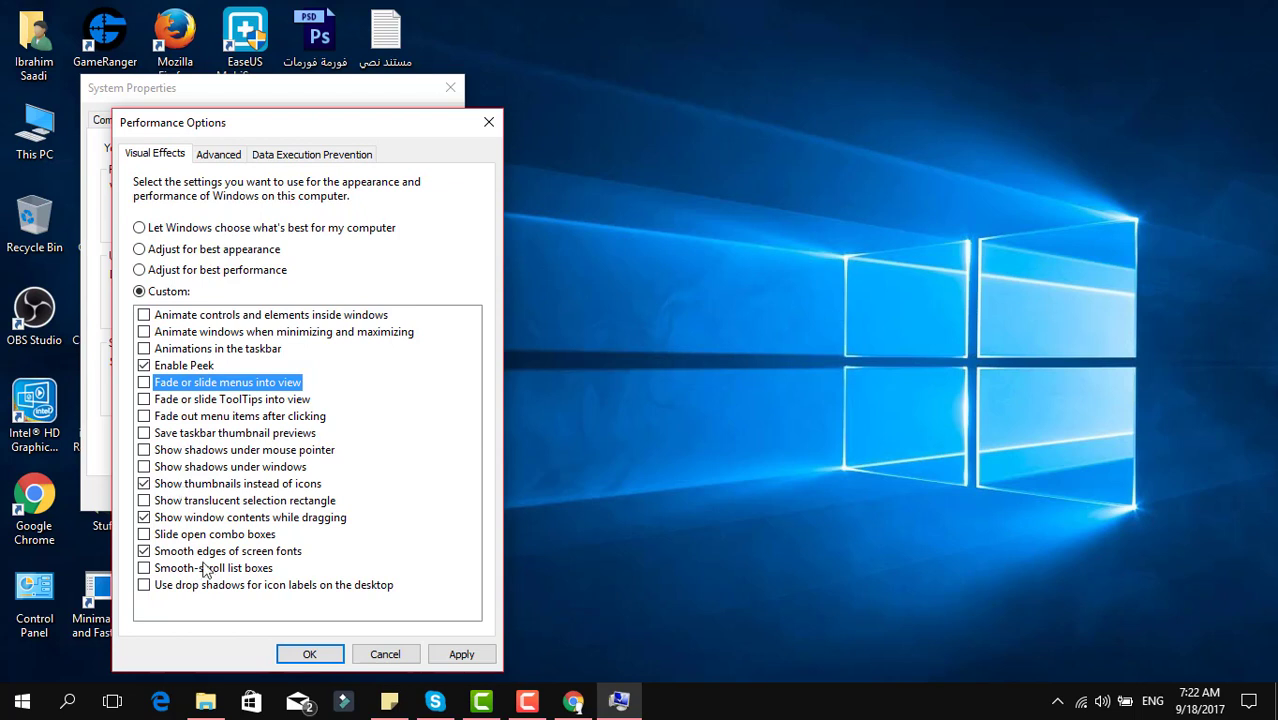
left_click(478, 652)
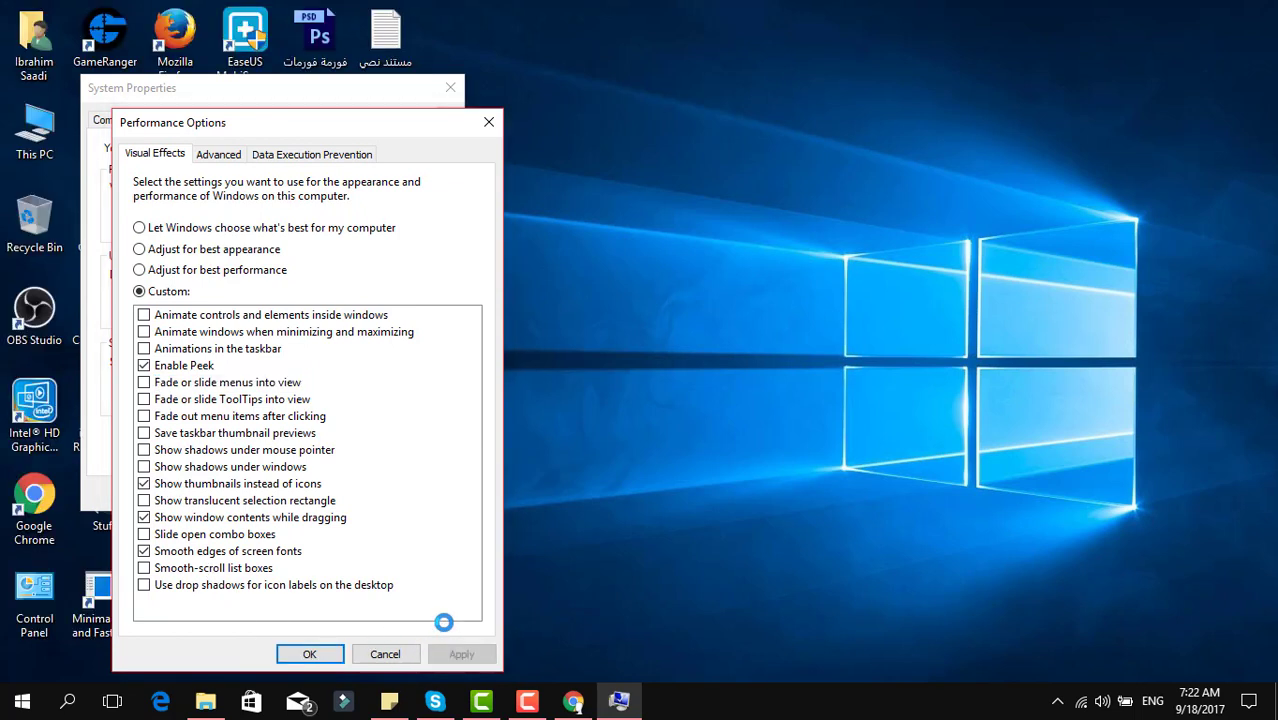
left_click(309, 654)
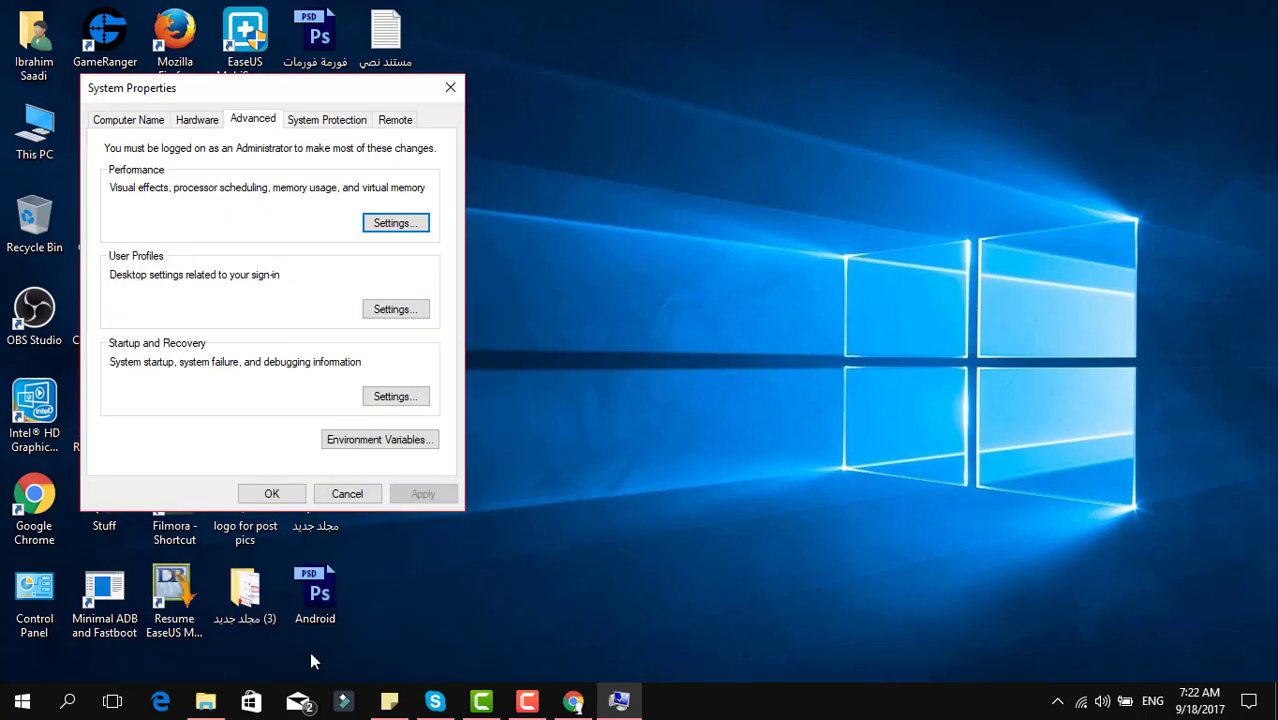
left_click(272, 494)
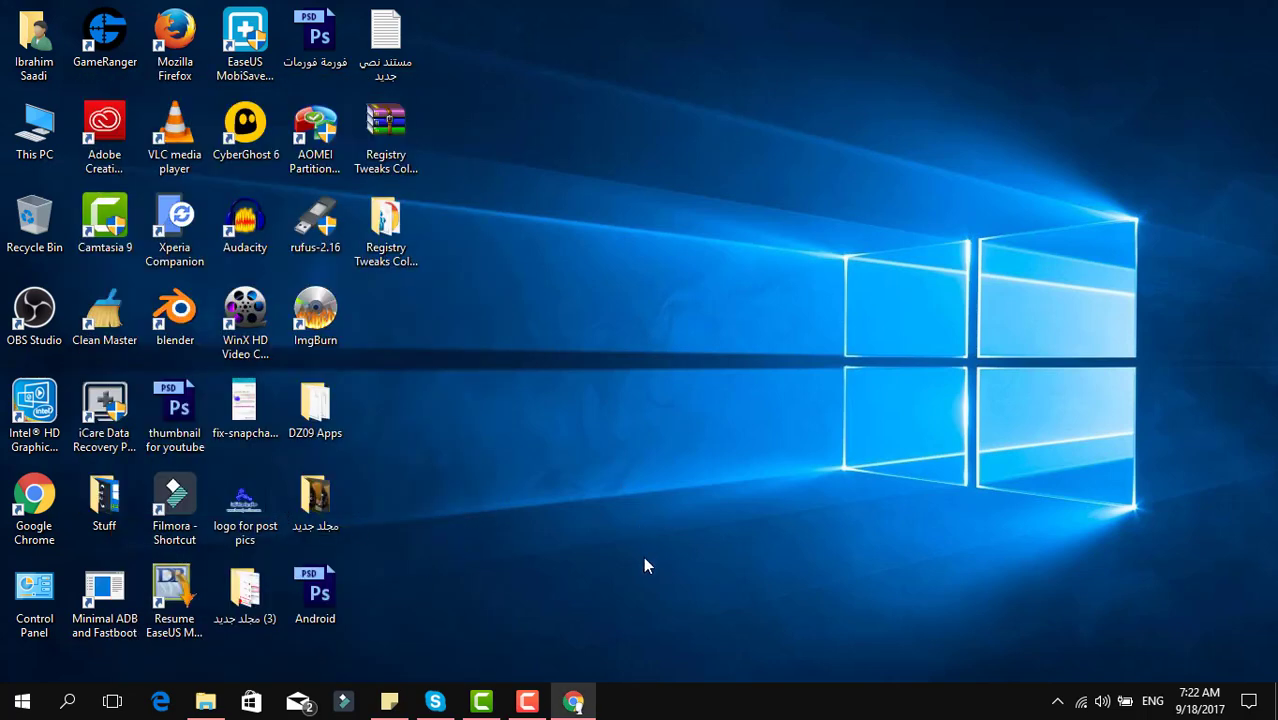
Make sure Play animations in Windows is off in the Ease of Access other options, and close Settings
left_click(30, 707)
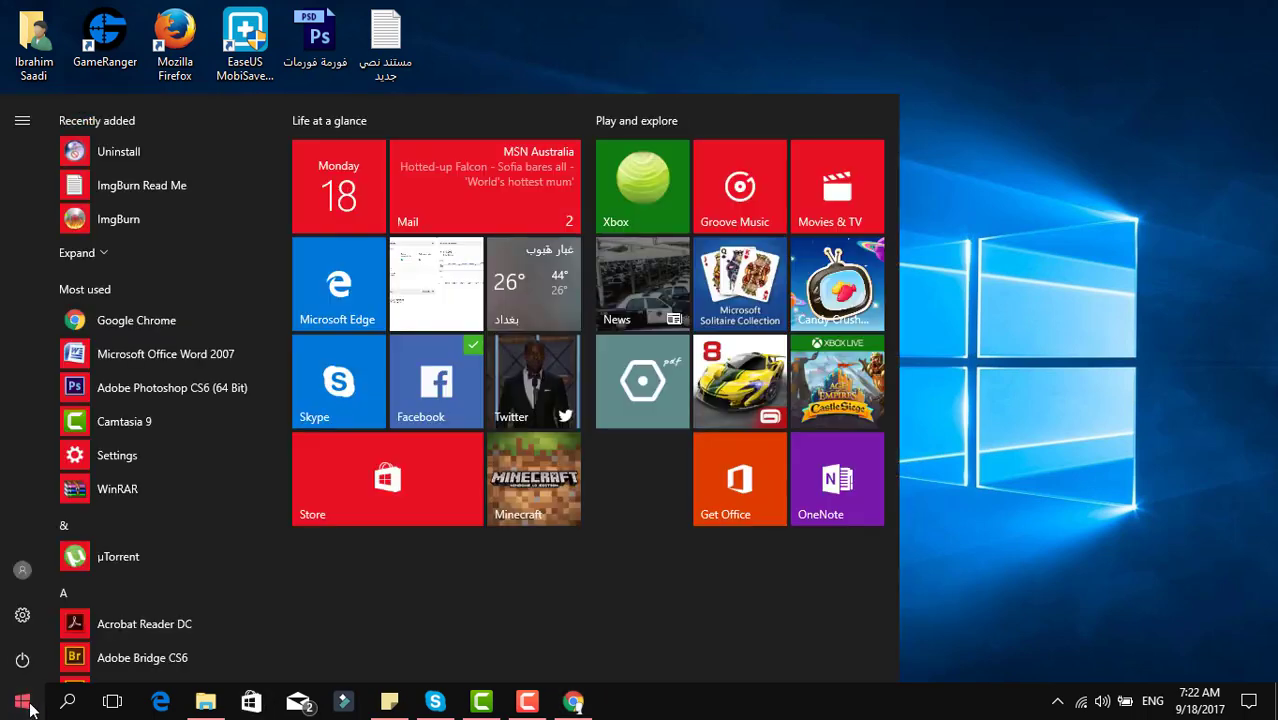
left_click(37, 615)
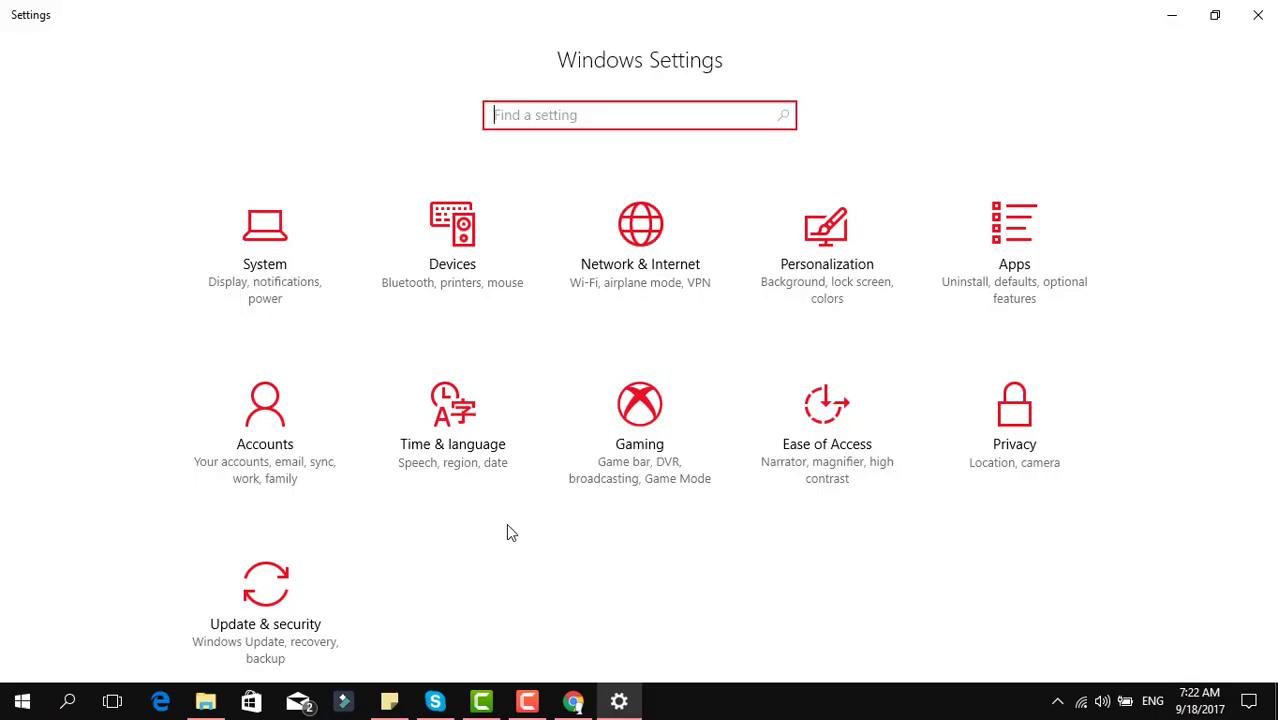
left_click(829, 432)
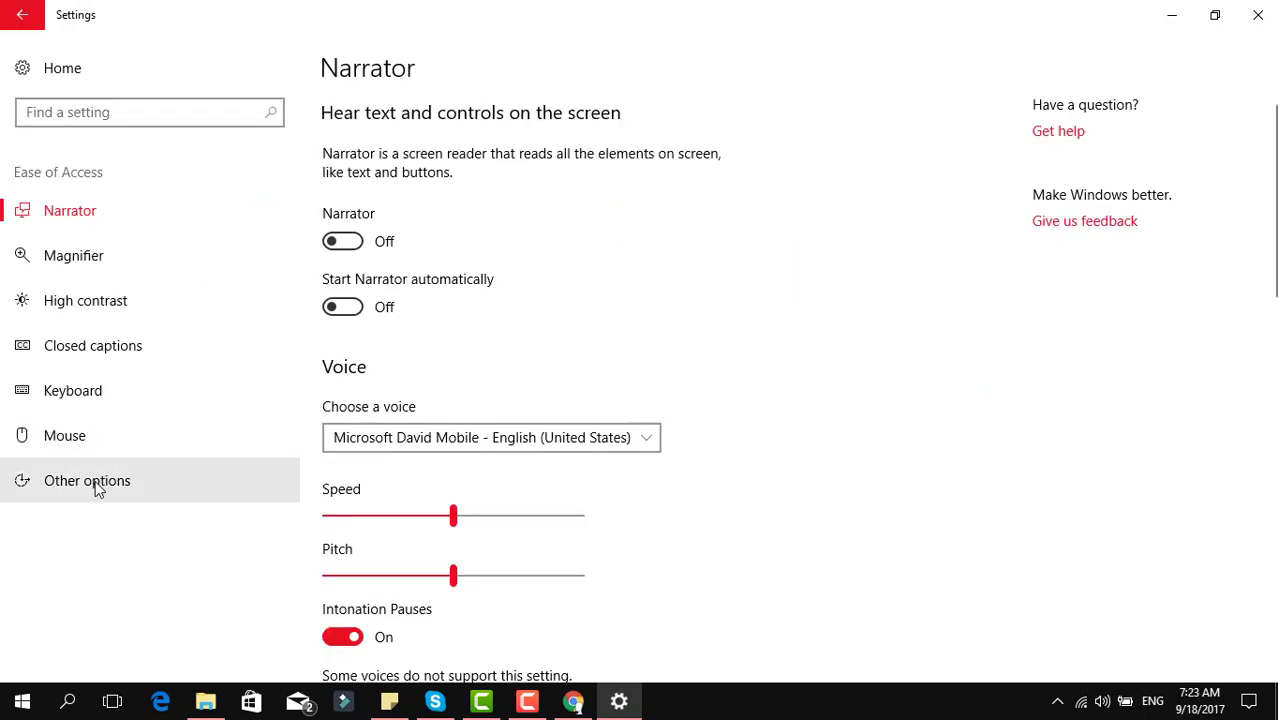
left_click(95, 485)
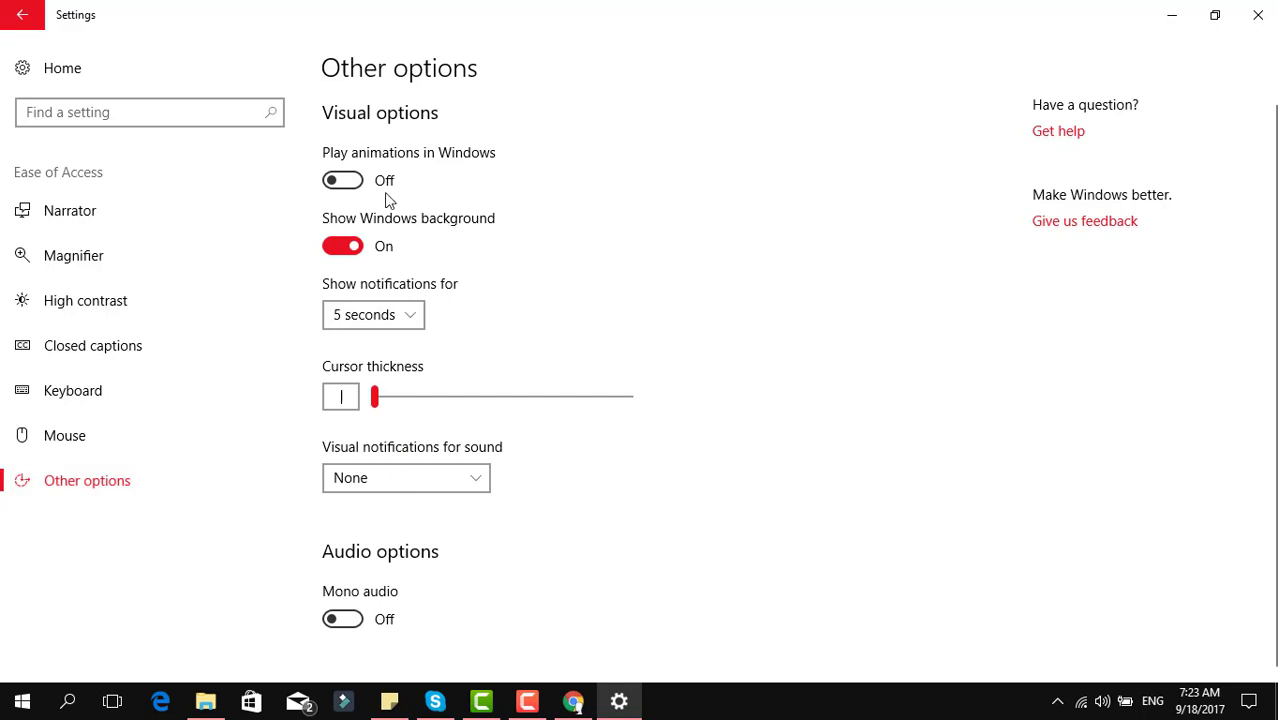
left_click(342, 184)
left_click(341, 186)
key("alt+F4")
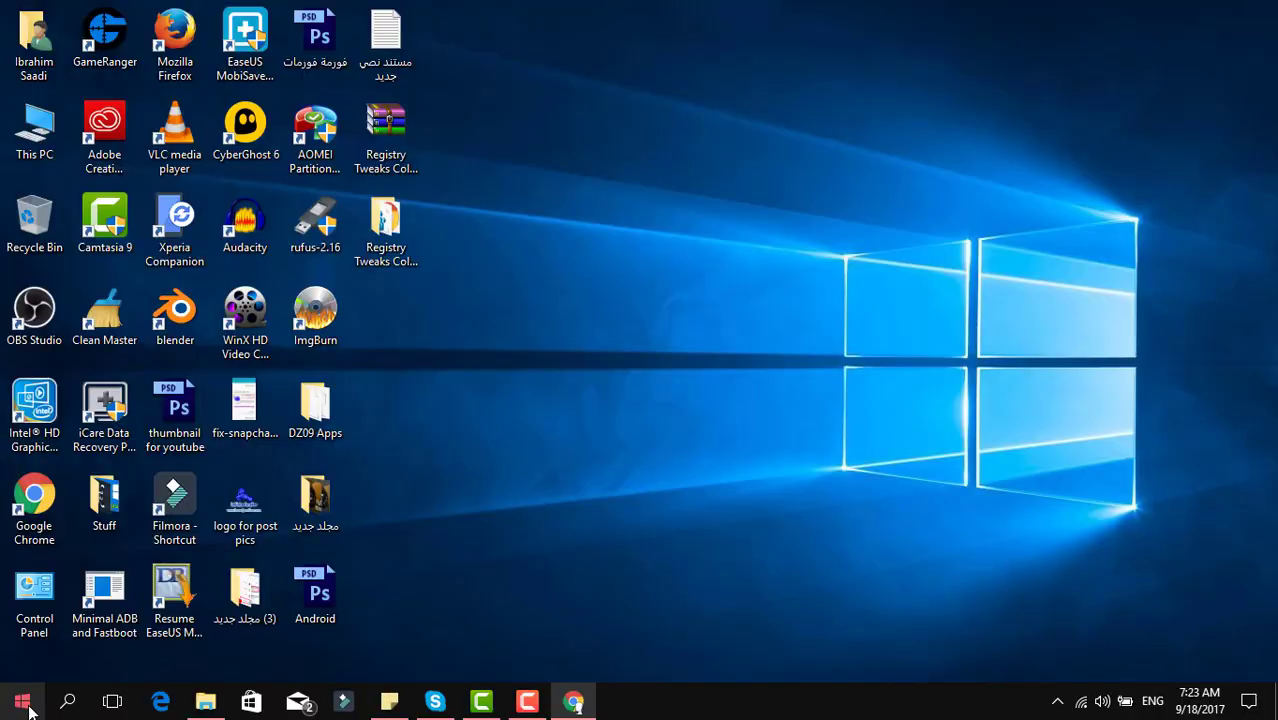
Check the Transparency effects switch in the Personalization color settings, and close Settings
left_click(22, 706)
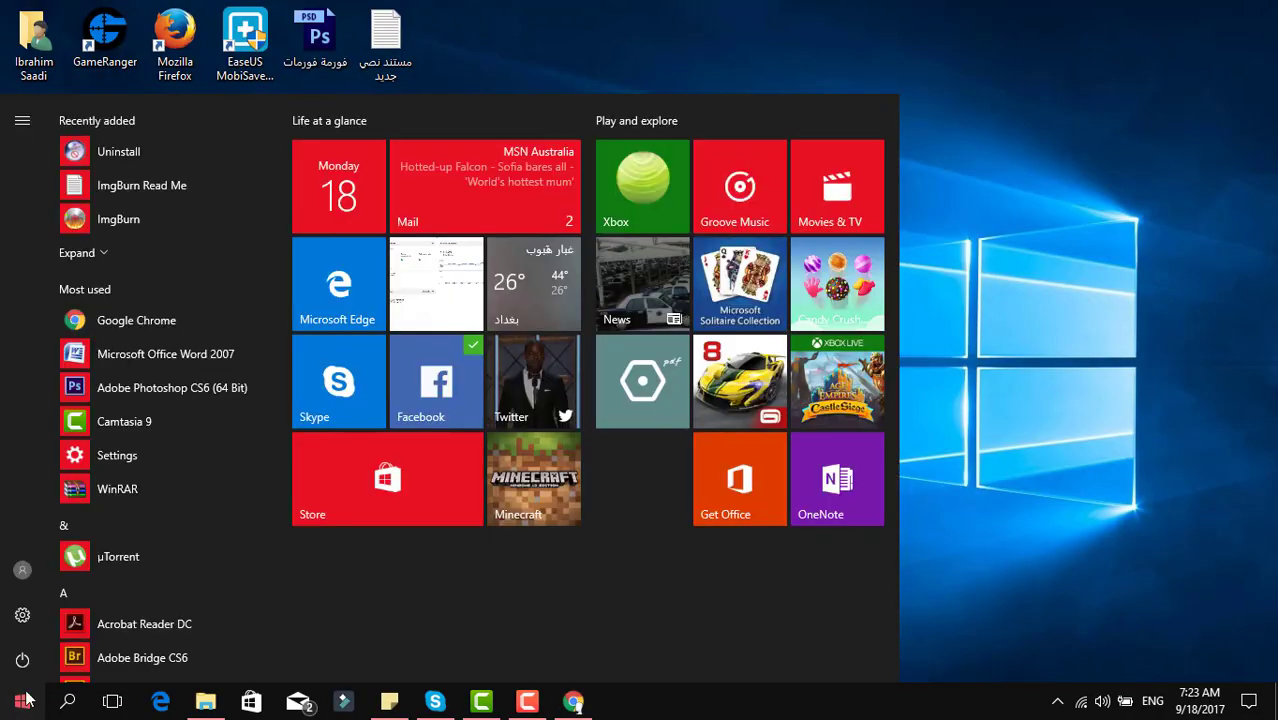
left_click(22, 612)
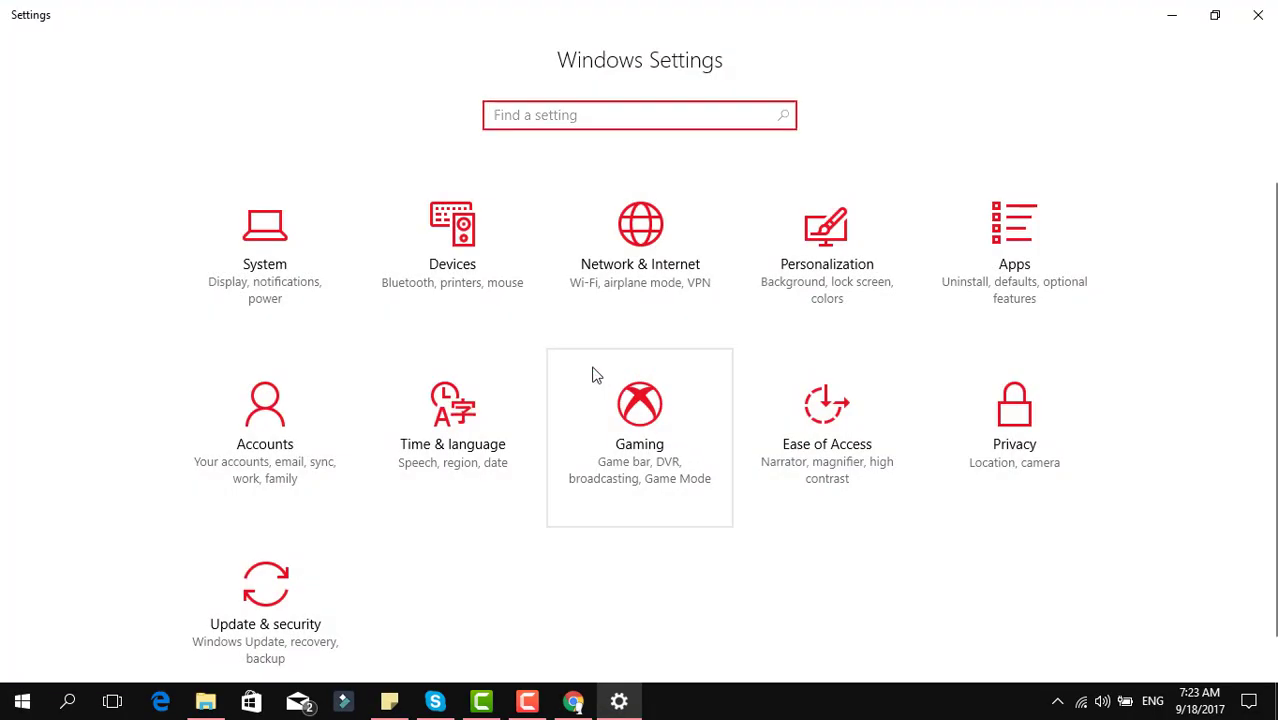
left_click(842, 242)
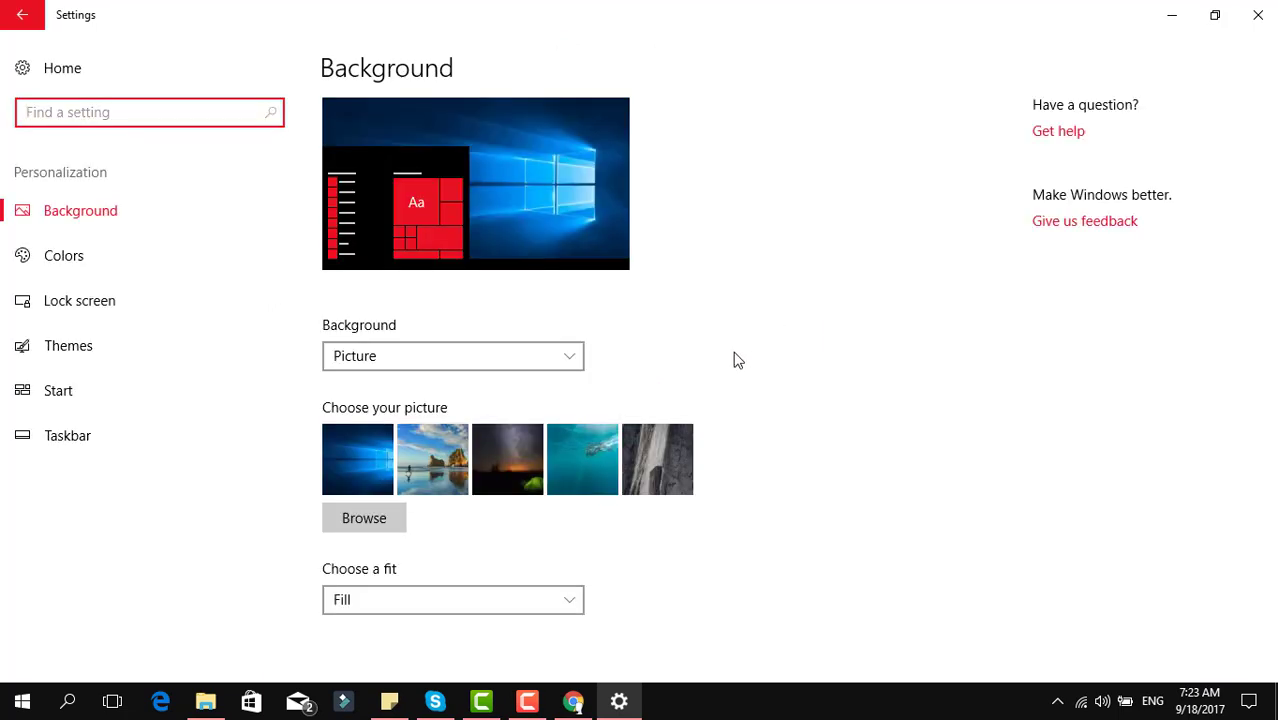
left_click(116, 258)
scroll(673, 429, "down", 6)
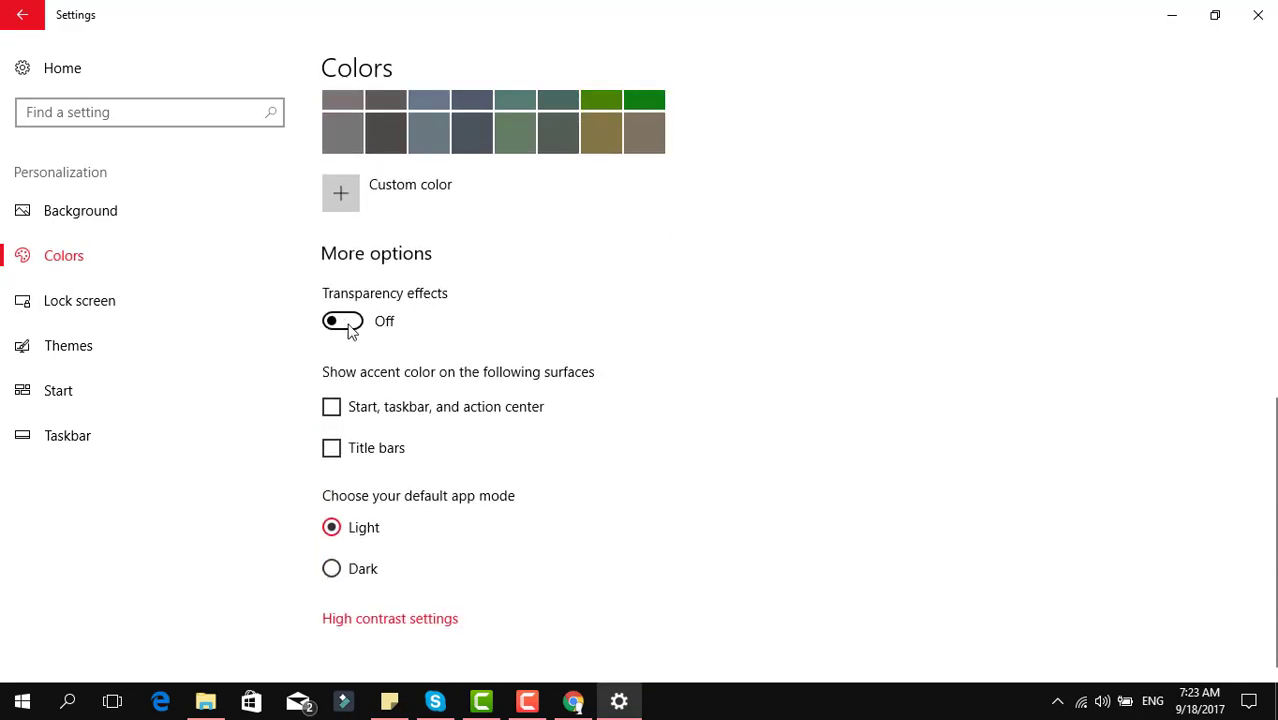
left_click(1258, 14)
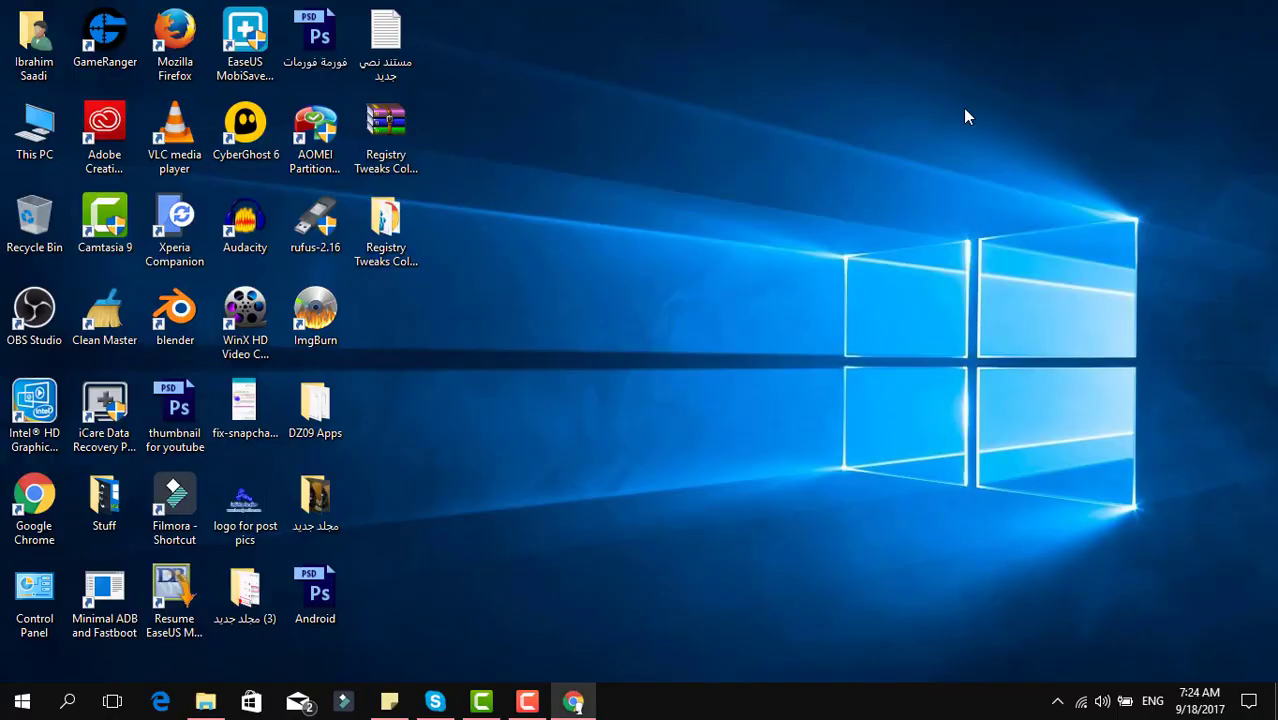
right_click(613, 173)
left_click(656, 249)
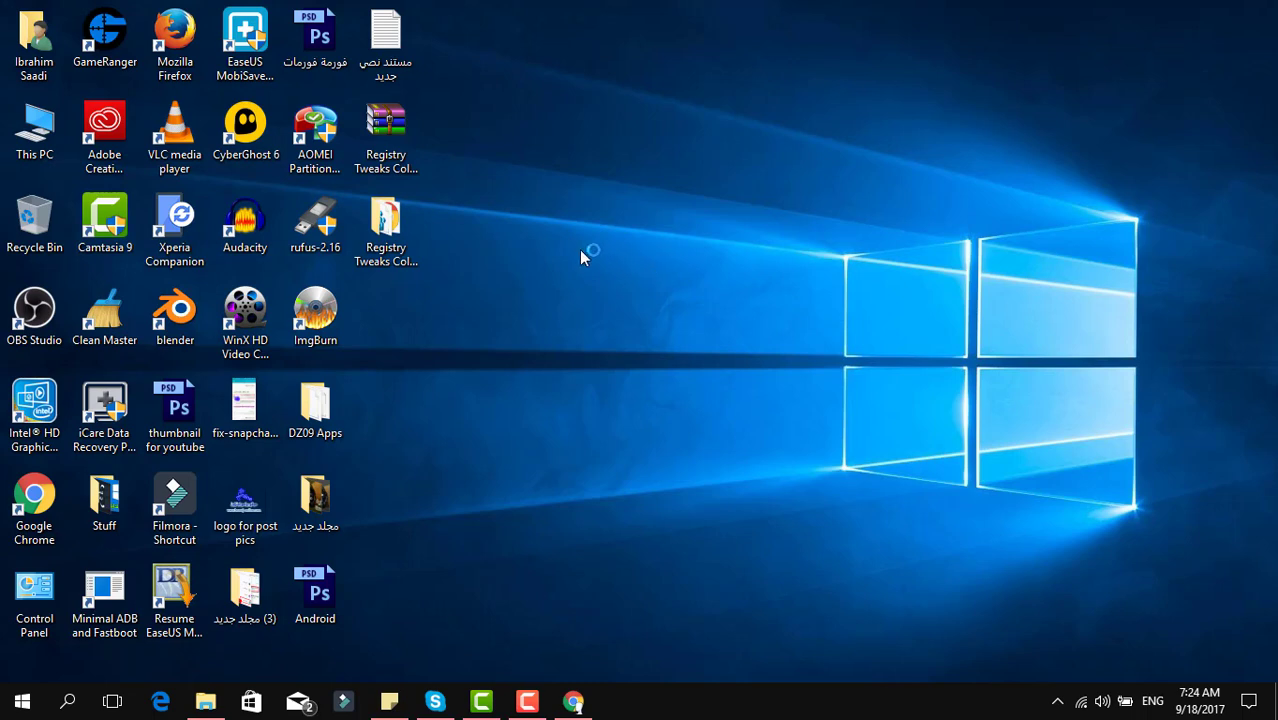
Open This PC in a maximized window and bring up the view settings of Folder Options
double_click(52, 147)
left_click(833, 253)
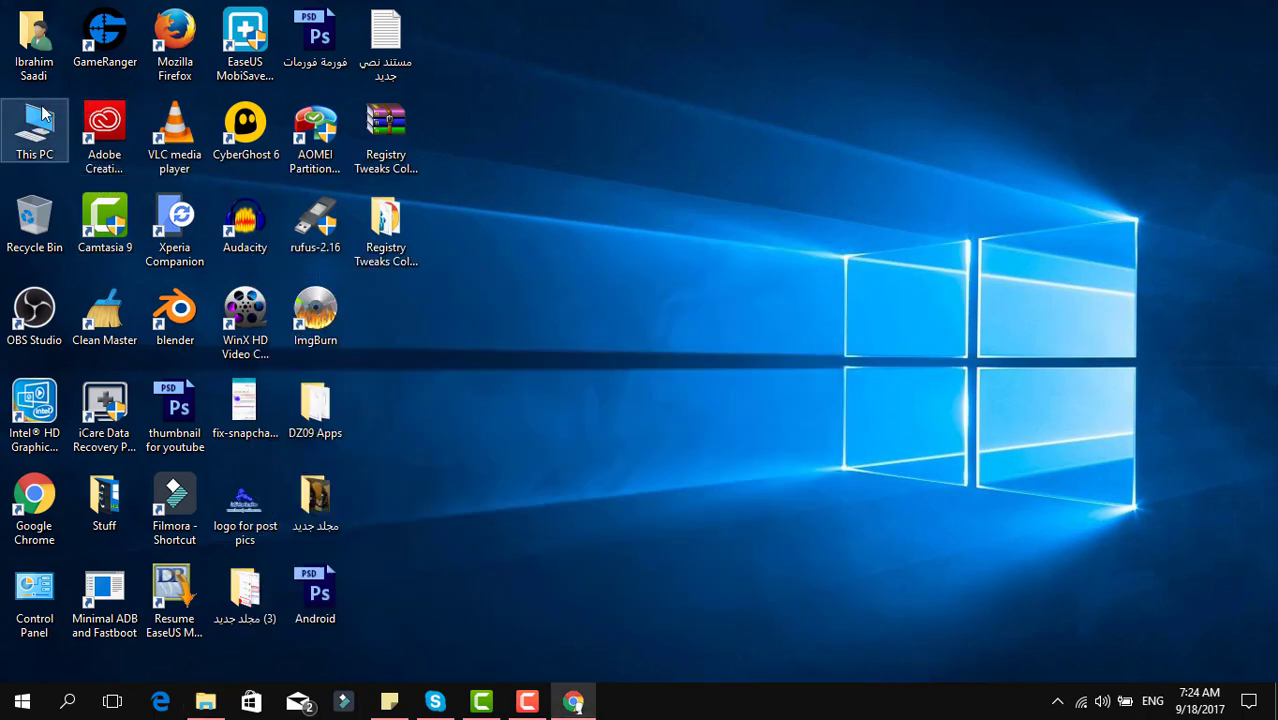
double_click(40, 148)
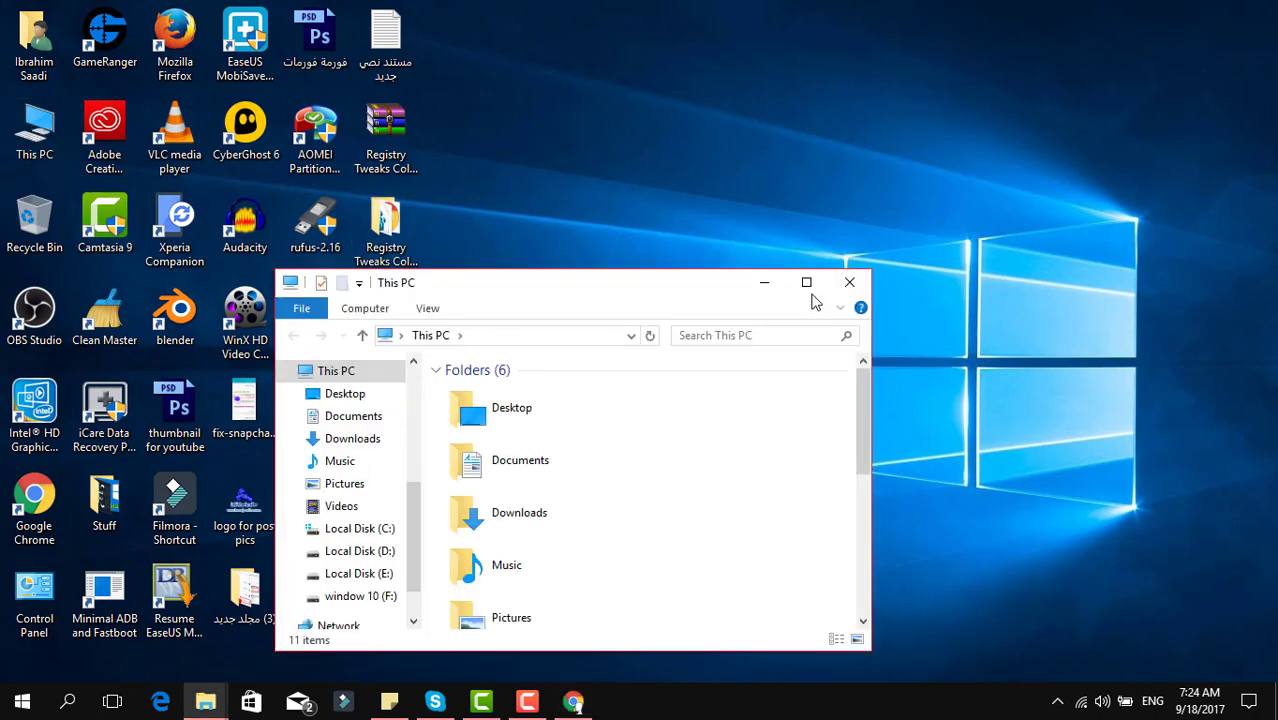
left_click(807, 284)
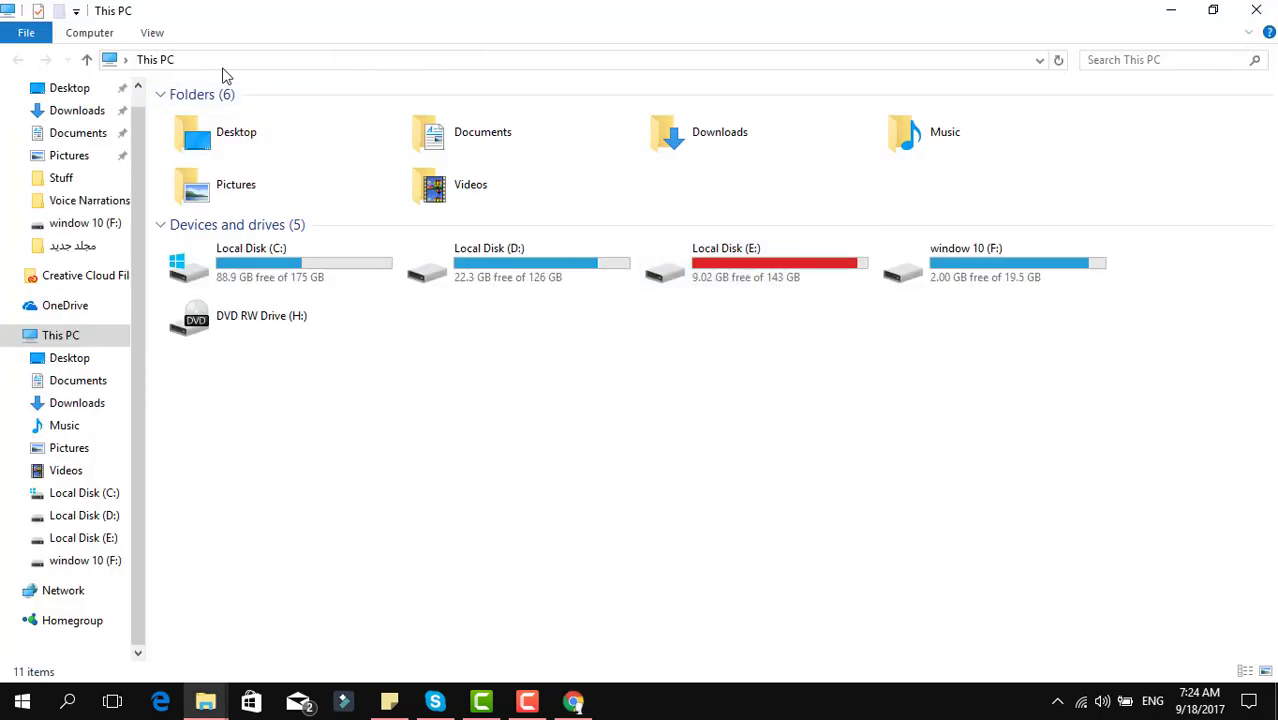
left_click(152, 33)
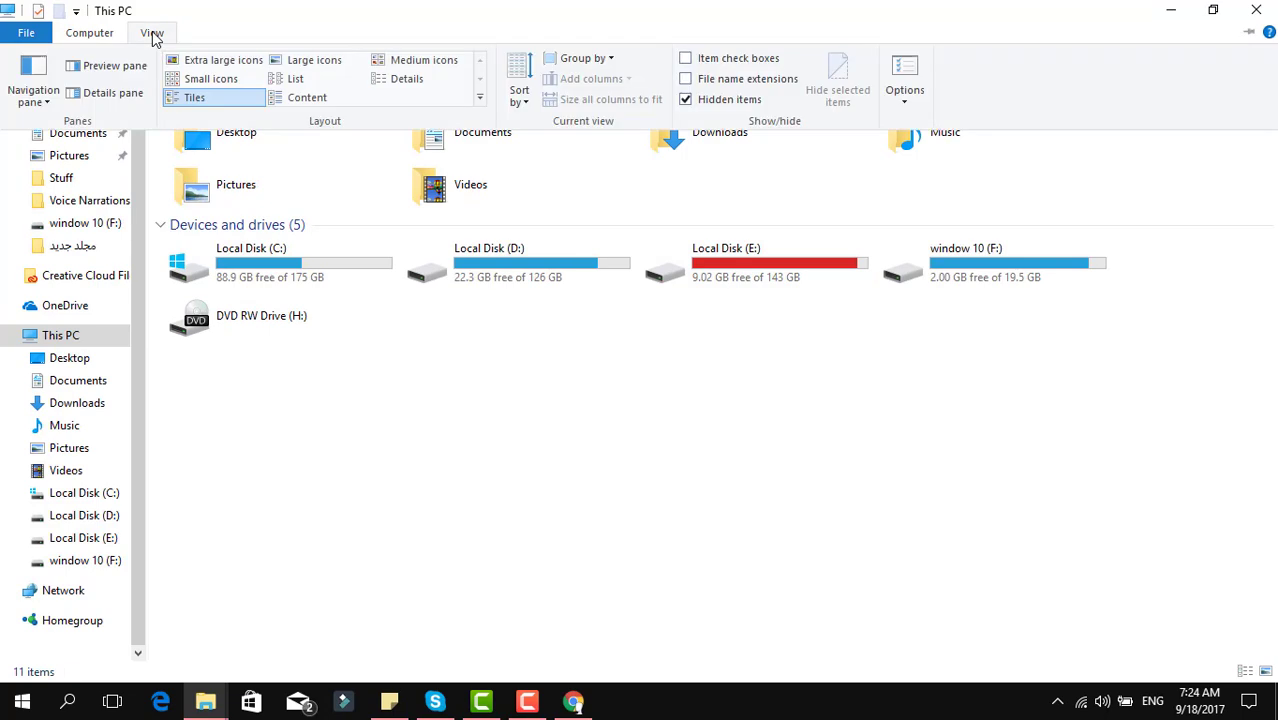
left_click(905, 75)
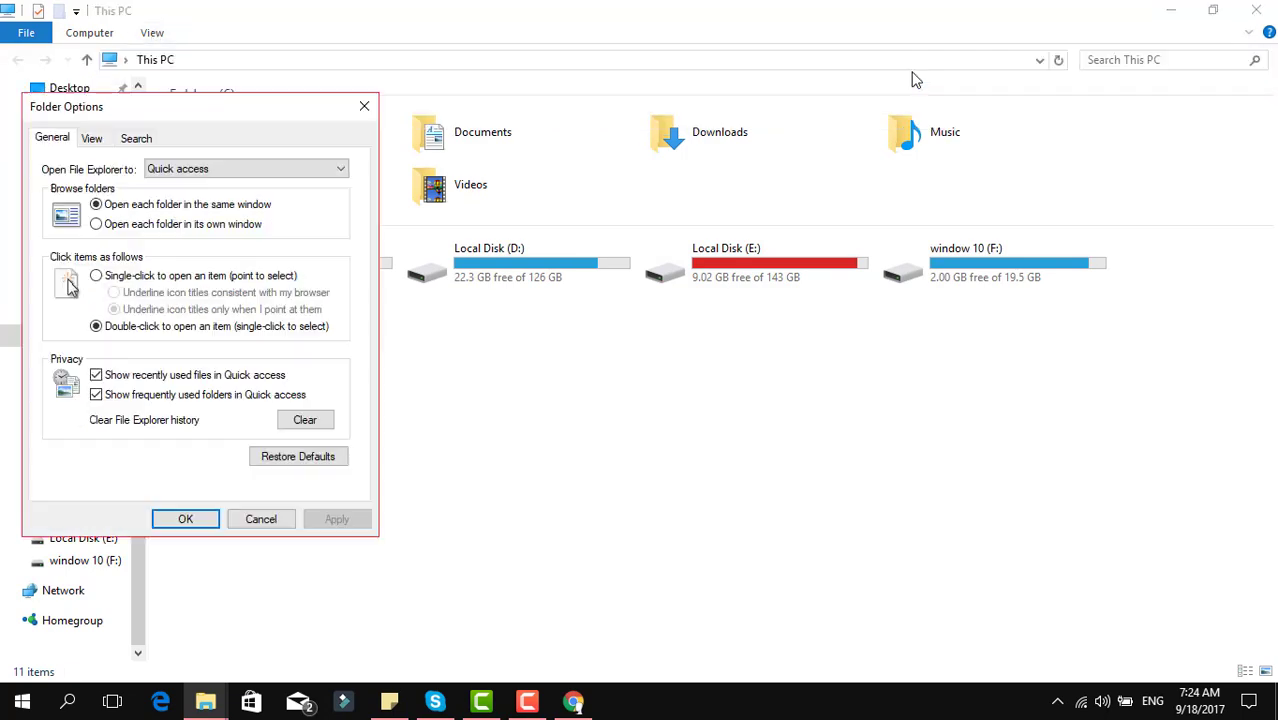
left_click(91, 141)
Turn off file size information in folder tips, hiding of known file type extensions and hiding of folder merge conflicts
left_click_drag(345, 321, 349, 339)
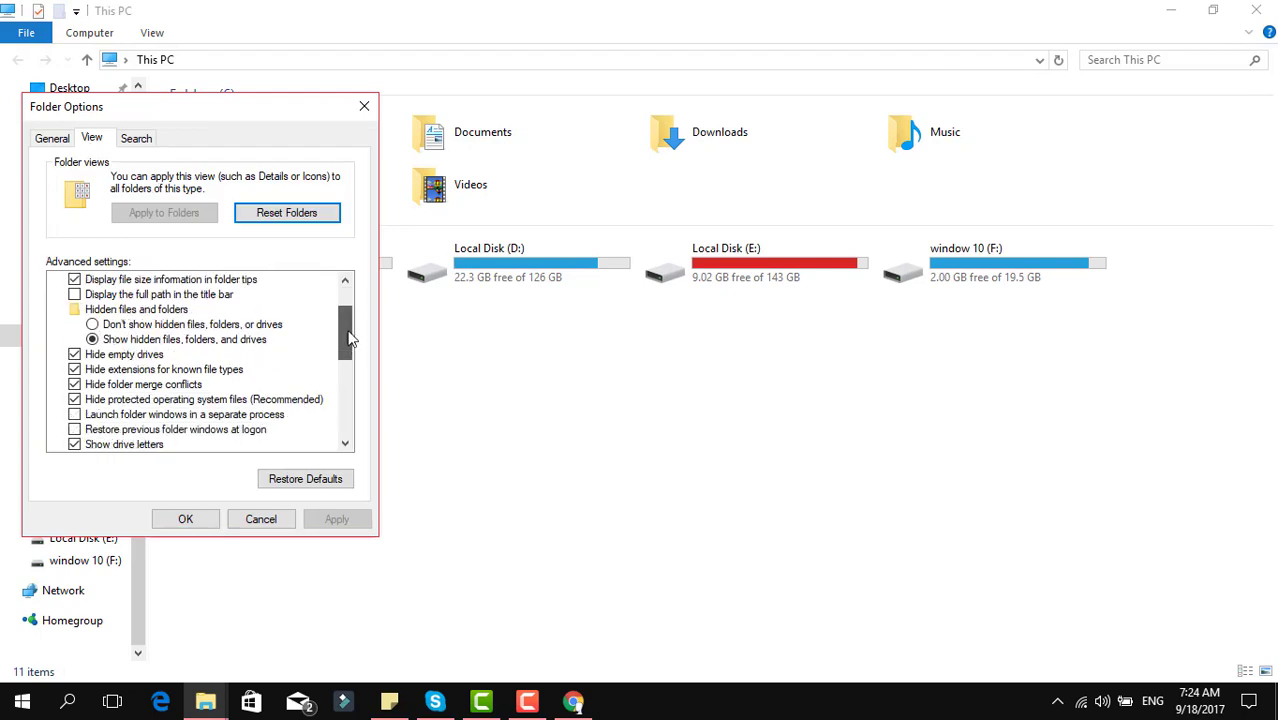
left_click(117, 281)
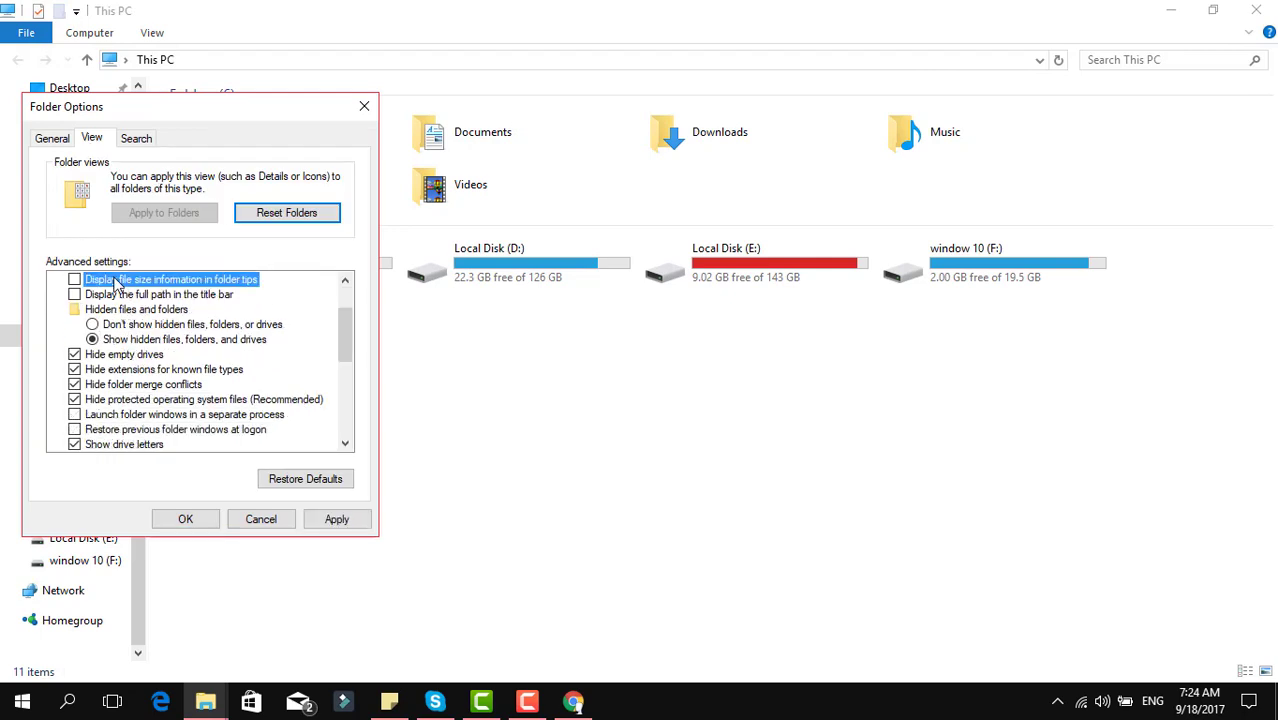
left_click(117, 369)
left_click(116, 384)
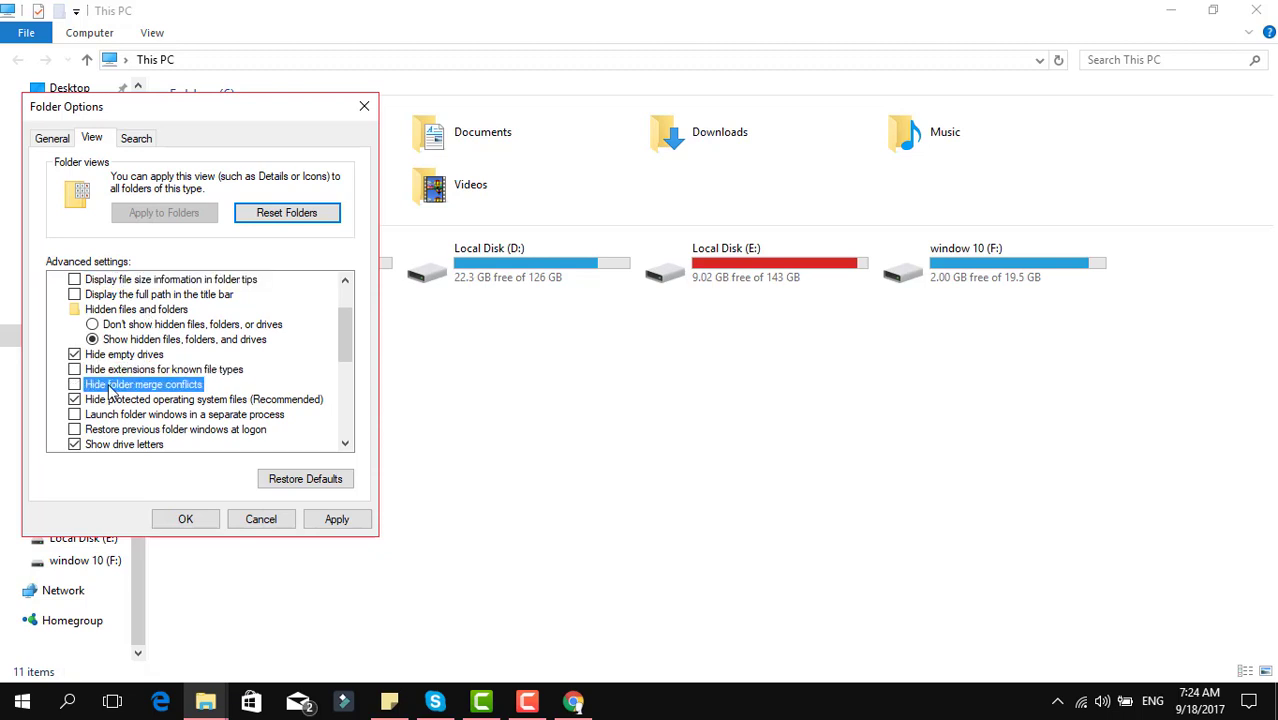
Turn off hiding of protected operating system files, apply the folder options and return to the desktop
left_click(117, 400)
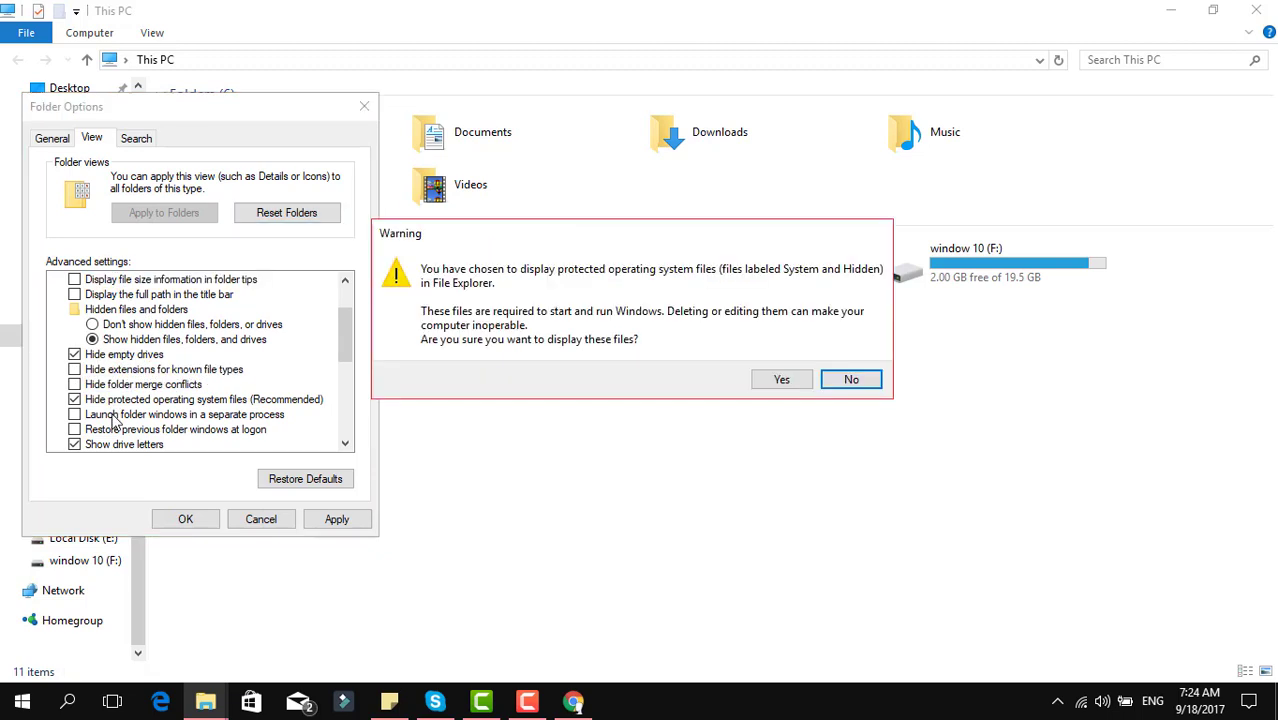
left_click(781, 385)
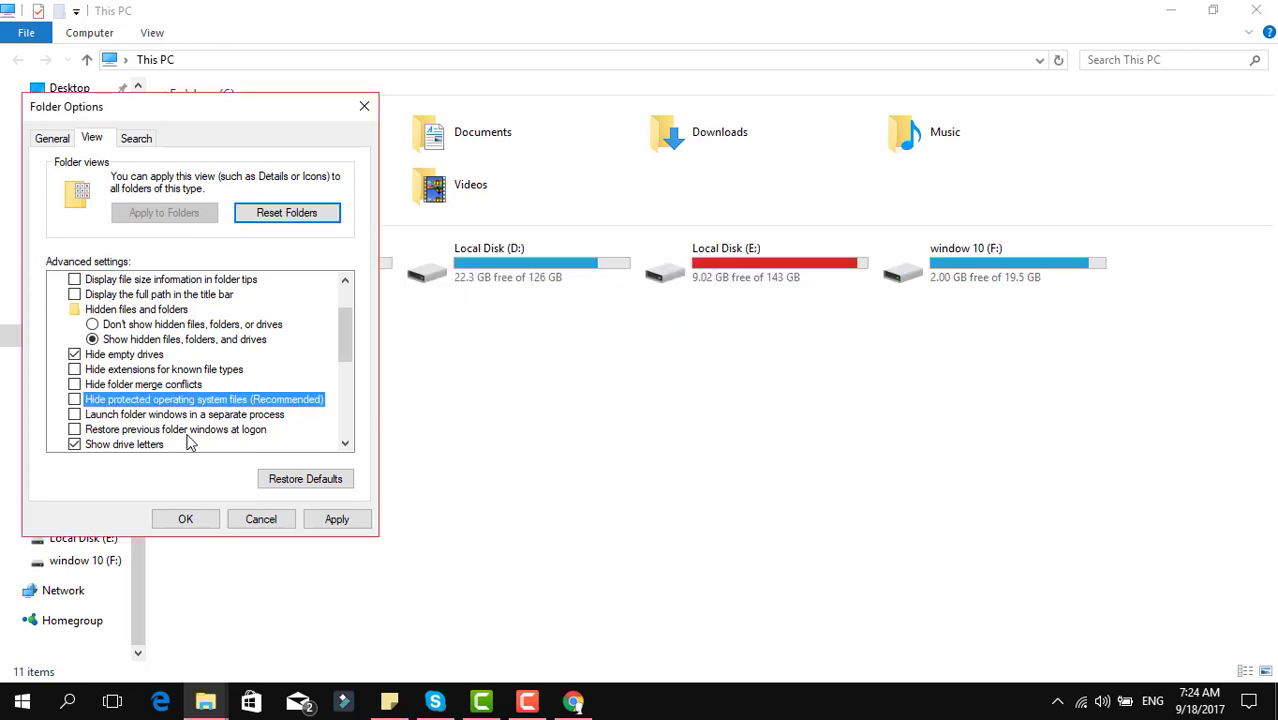
left_click(337, 524)
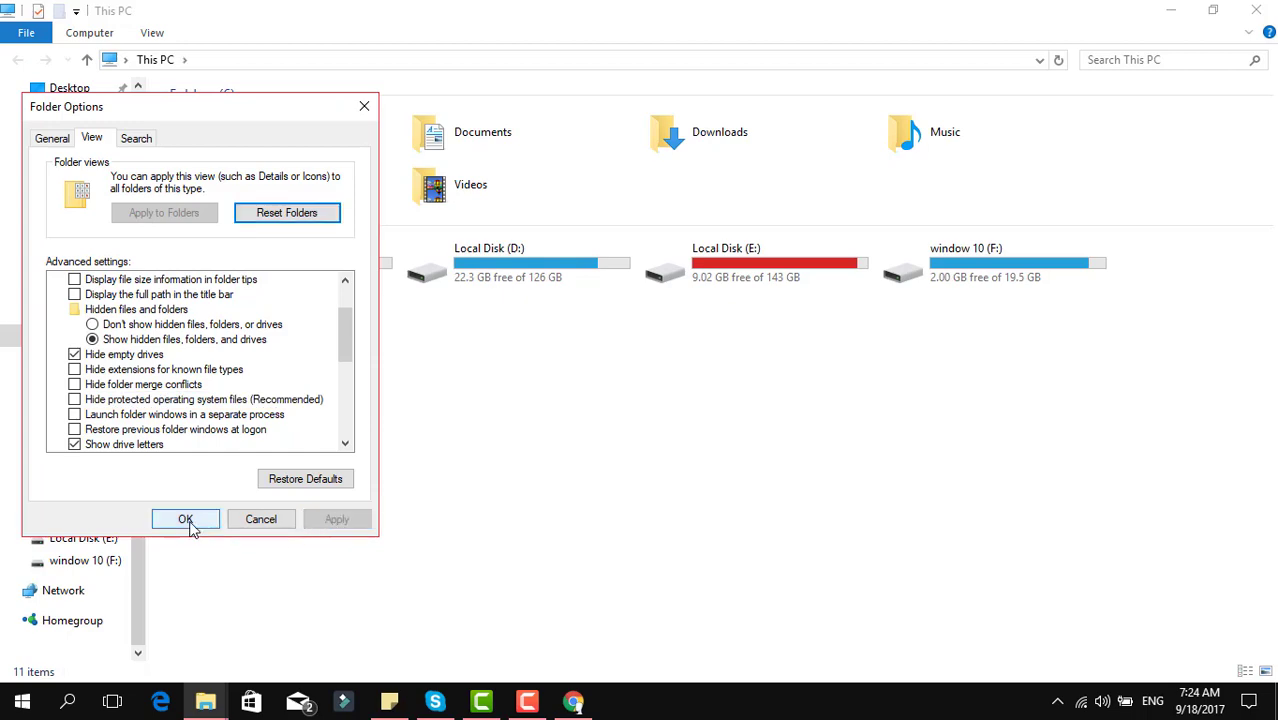
left_click(189, 521)
key("super+d")
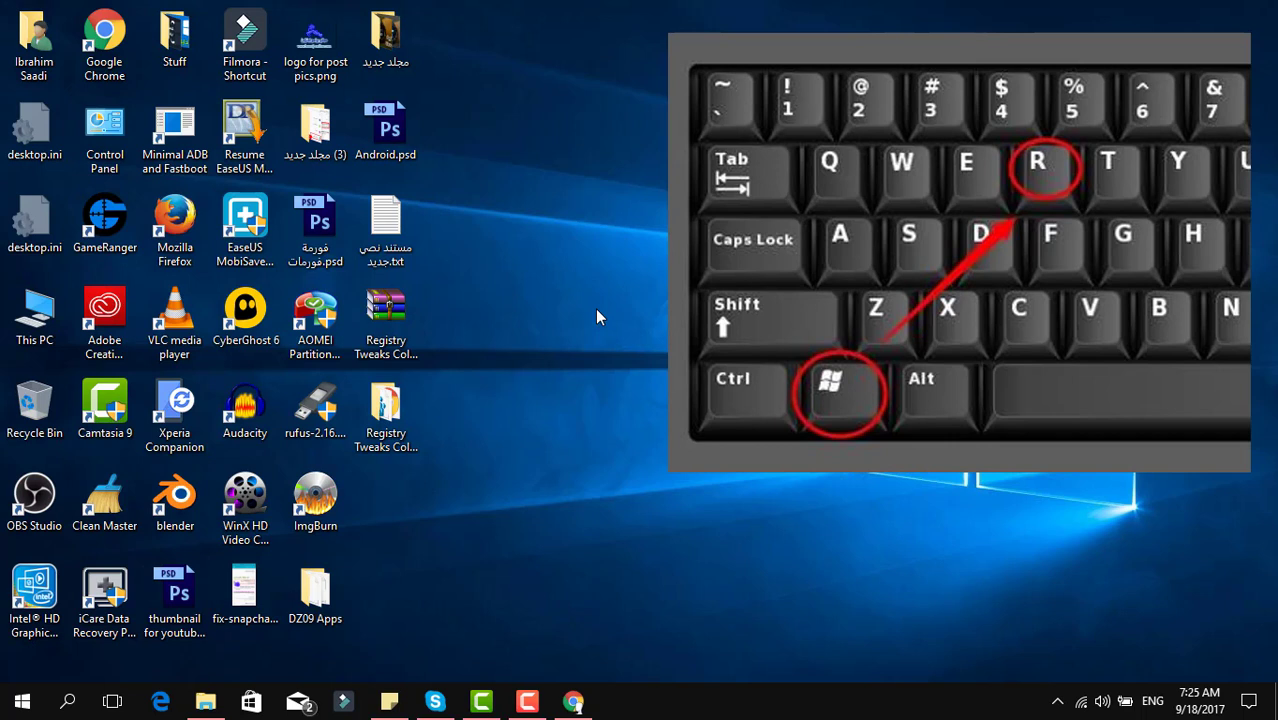
Run services.msc and maximize the Services window
key("super+r")
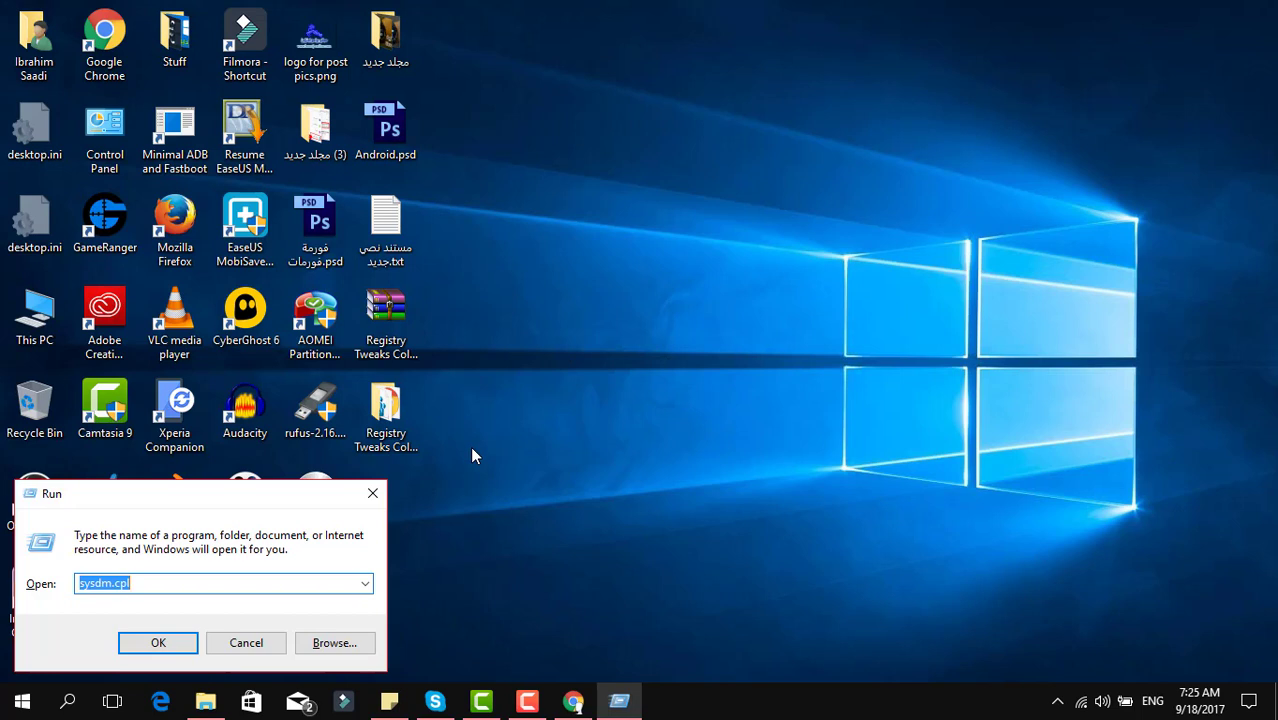
type("services.msc")
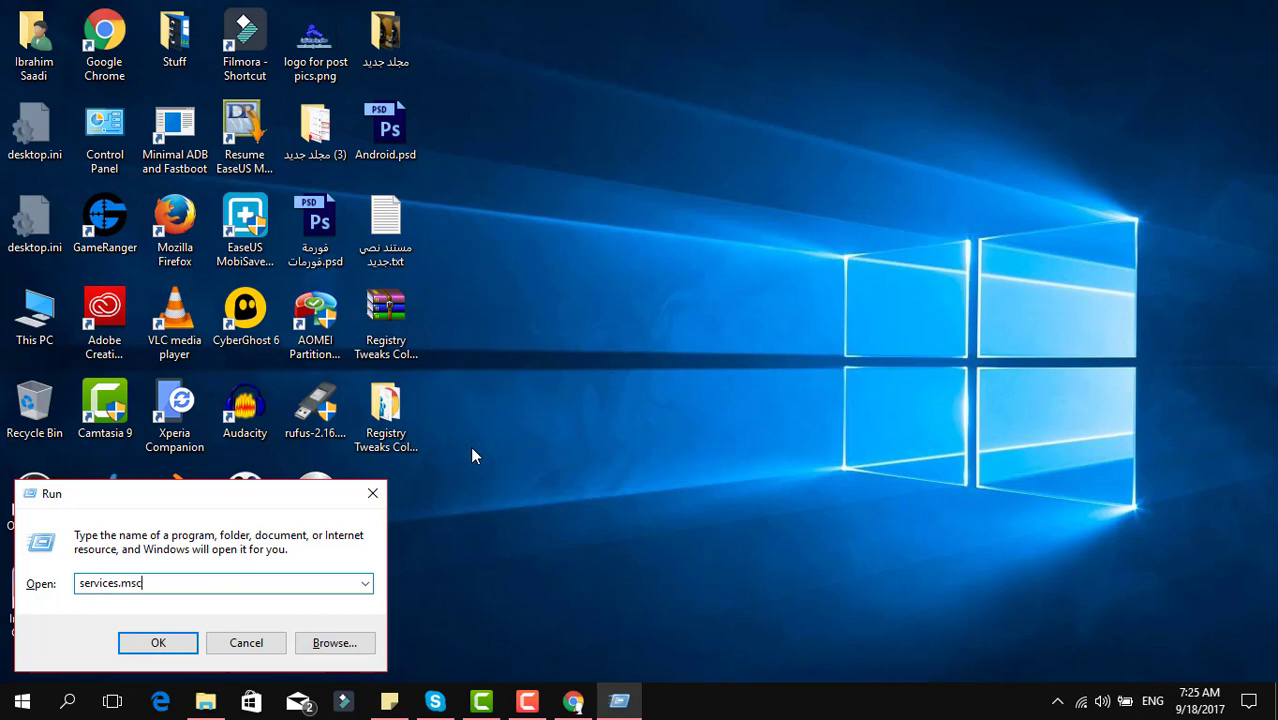
left_click(159, 643)
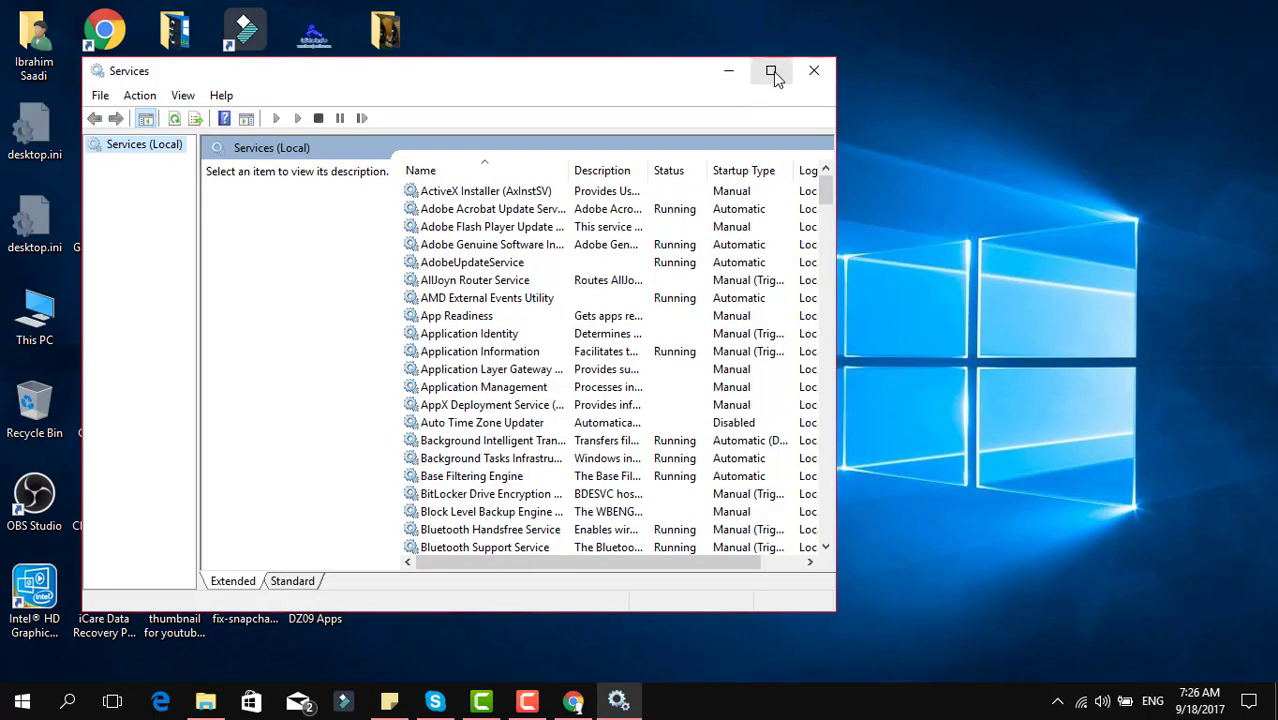
left_click(772, 72)
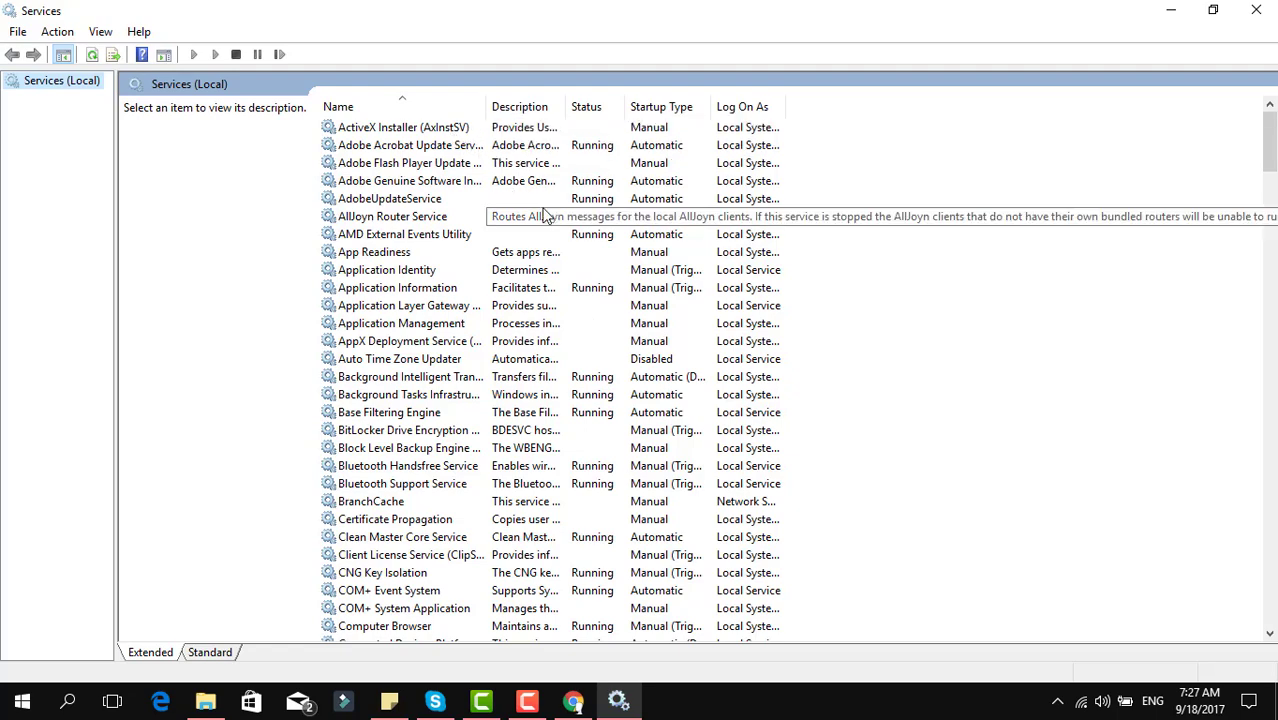
Set the Connected User Experiences and Telemetry service's startup type to Manual, apply it and close Services
scroll(545, 215, "down", 8)
left_click(448, 252)
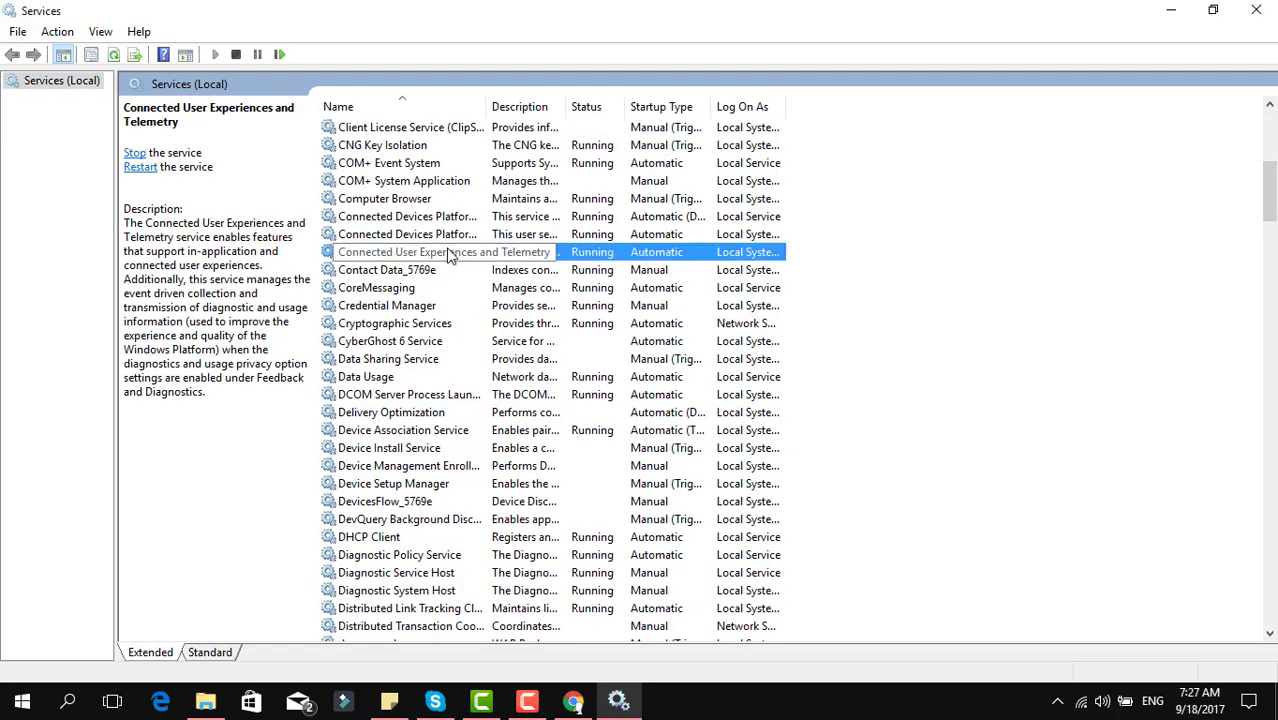
double_click(652, 258)
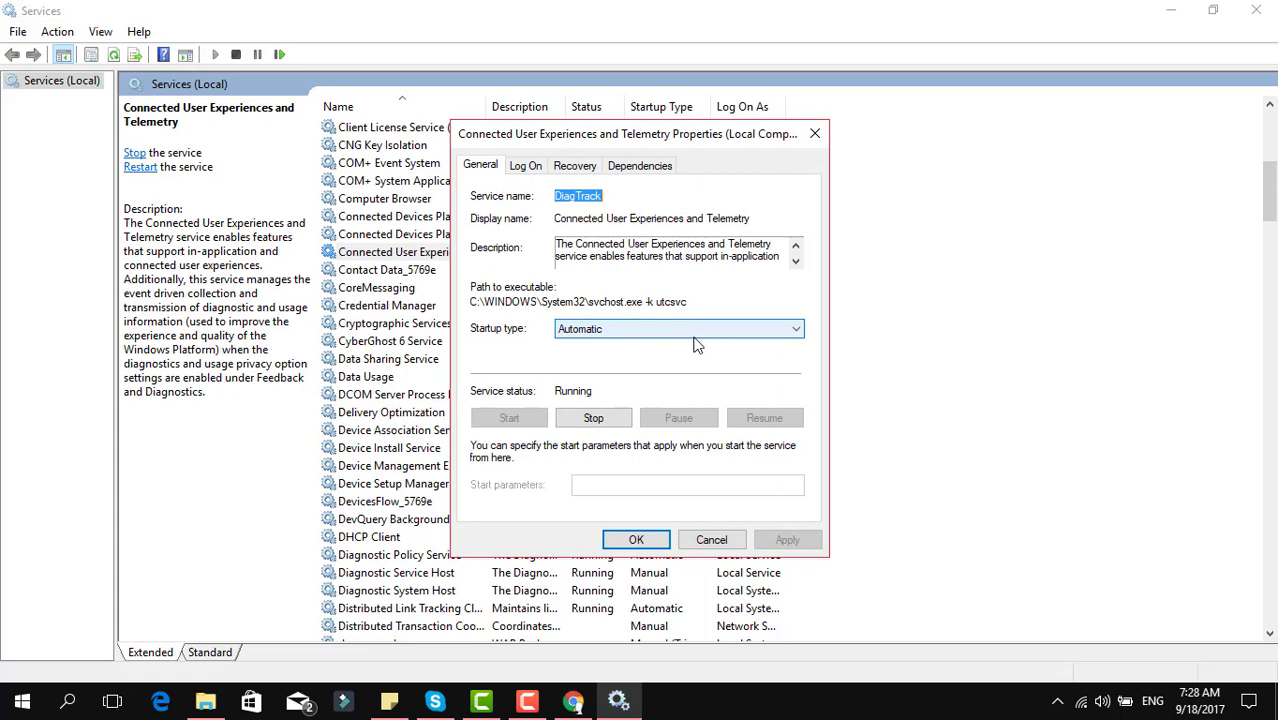
left_click(680, 330)
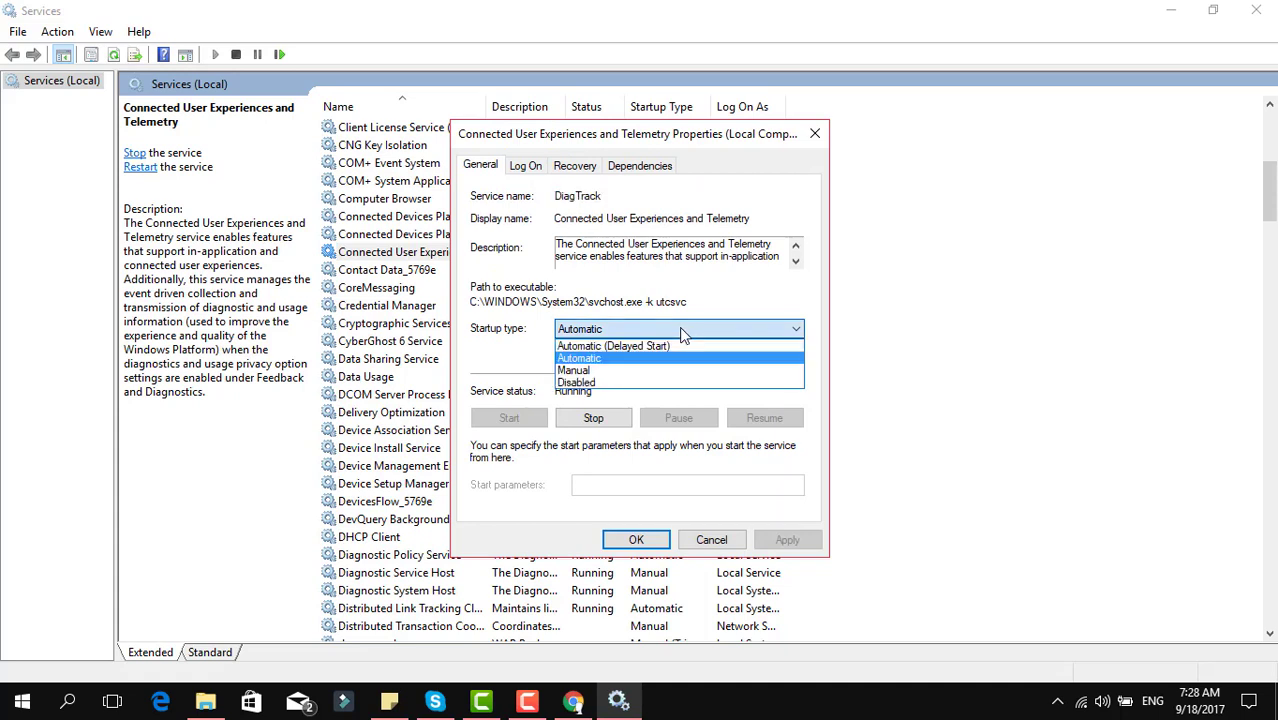
left_click(631, 372)
left_click(778, 539)
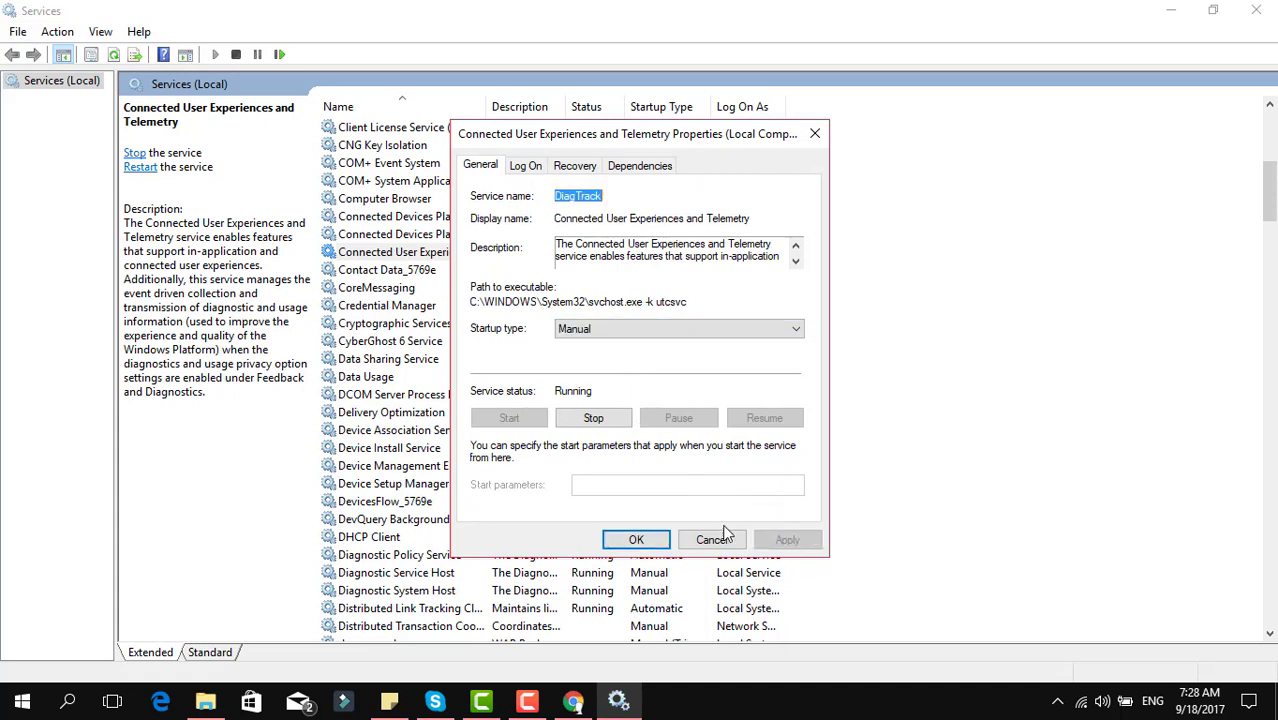
left_click(636, 539)
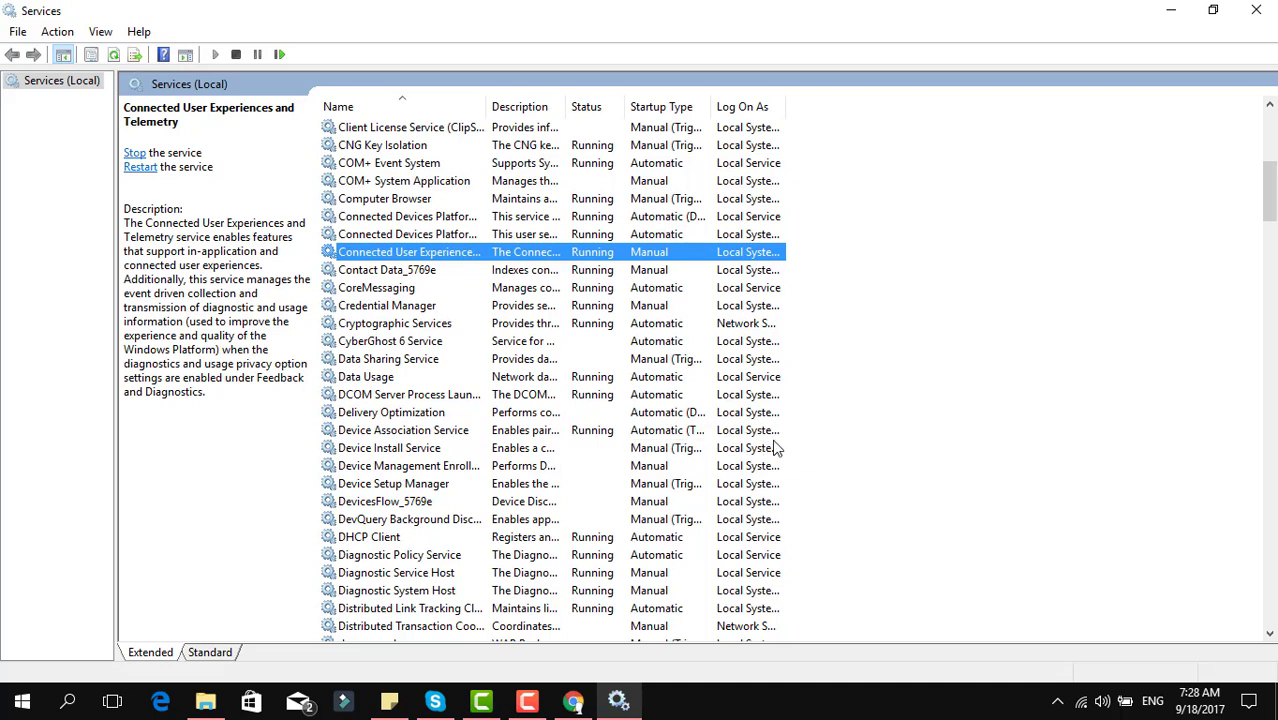
left_click(1256, 12)
Refresh the desktop and look through the hidden notification area icons
right_click(658, 218)
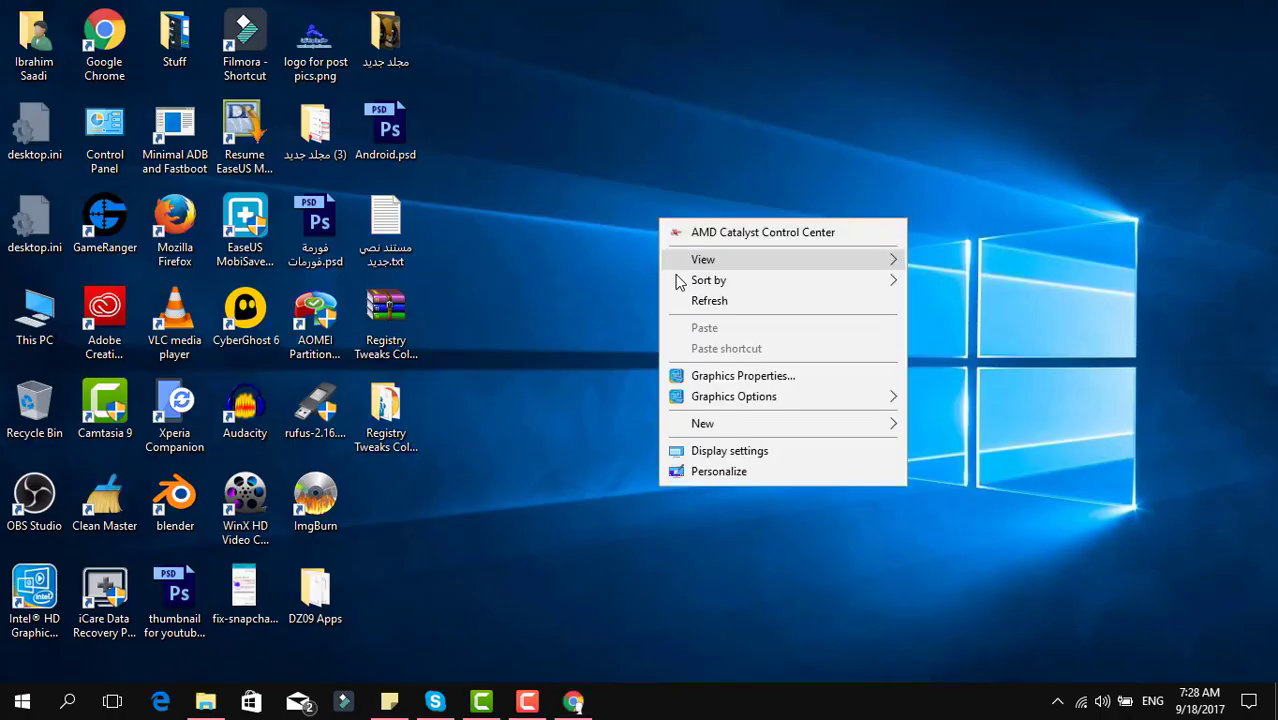
left_click(689, 300)
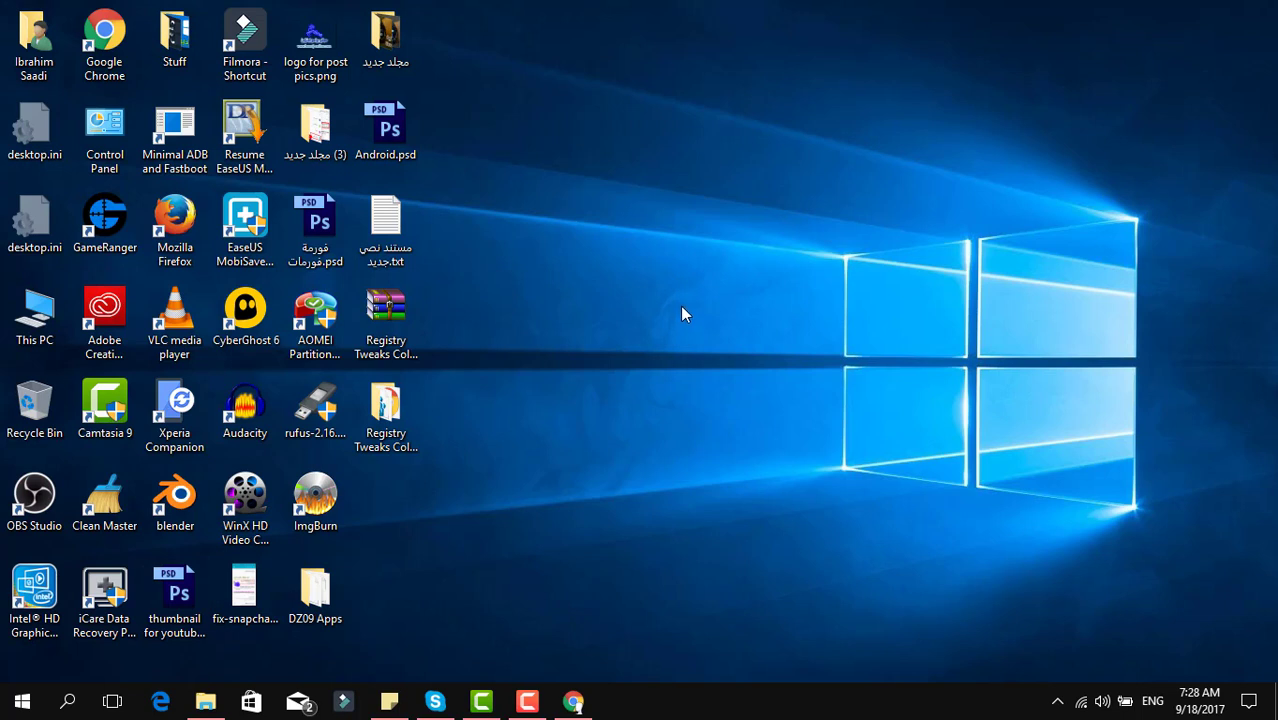
left_click(1060, 704)
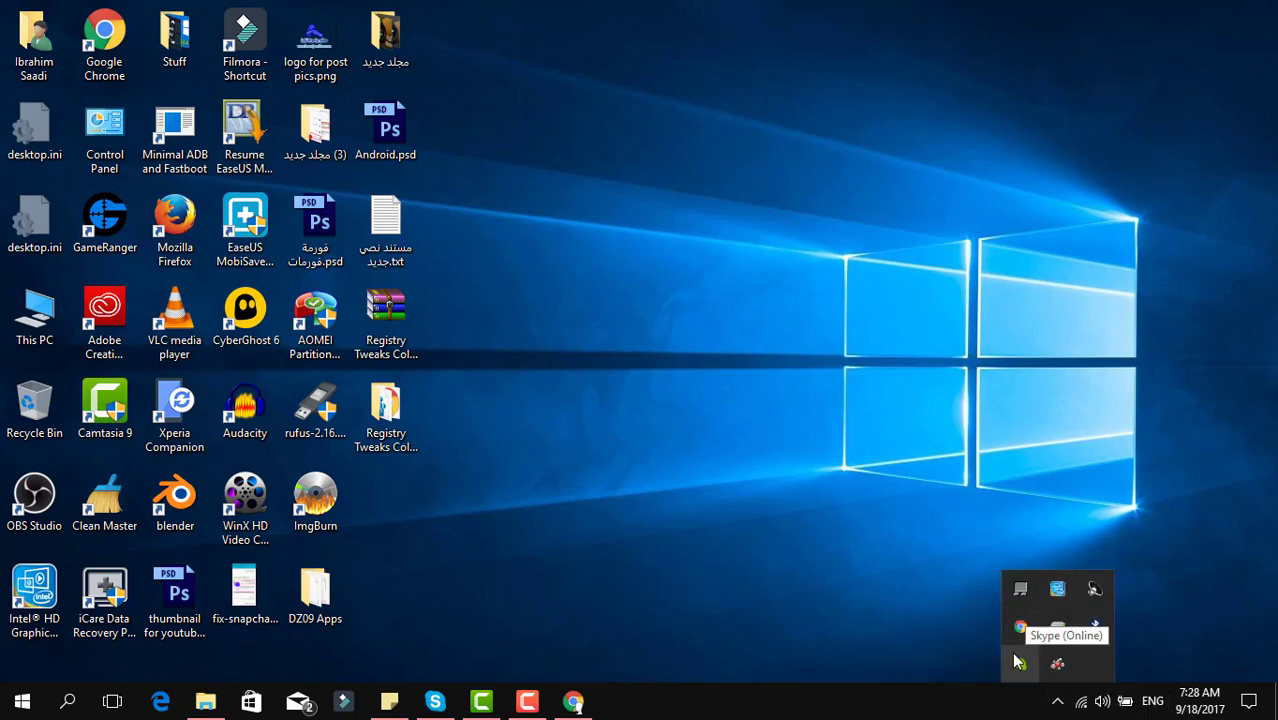
left_click(875, 432)
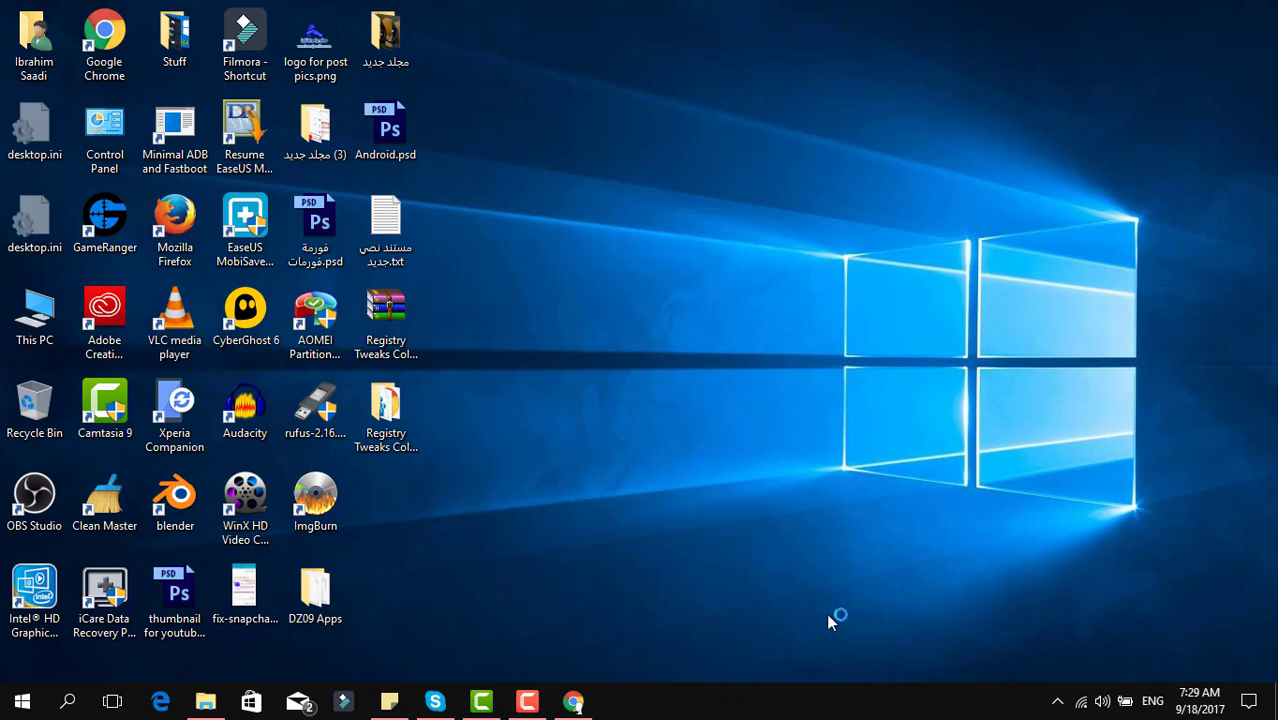
Open Task Manager and show its list of startup programs
right_click(868, 706)
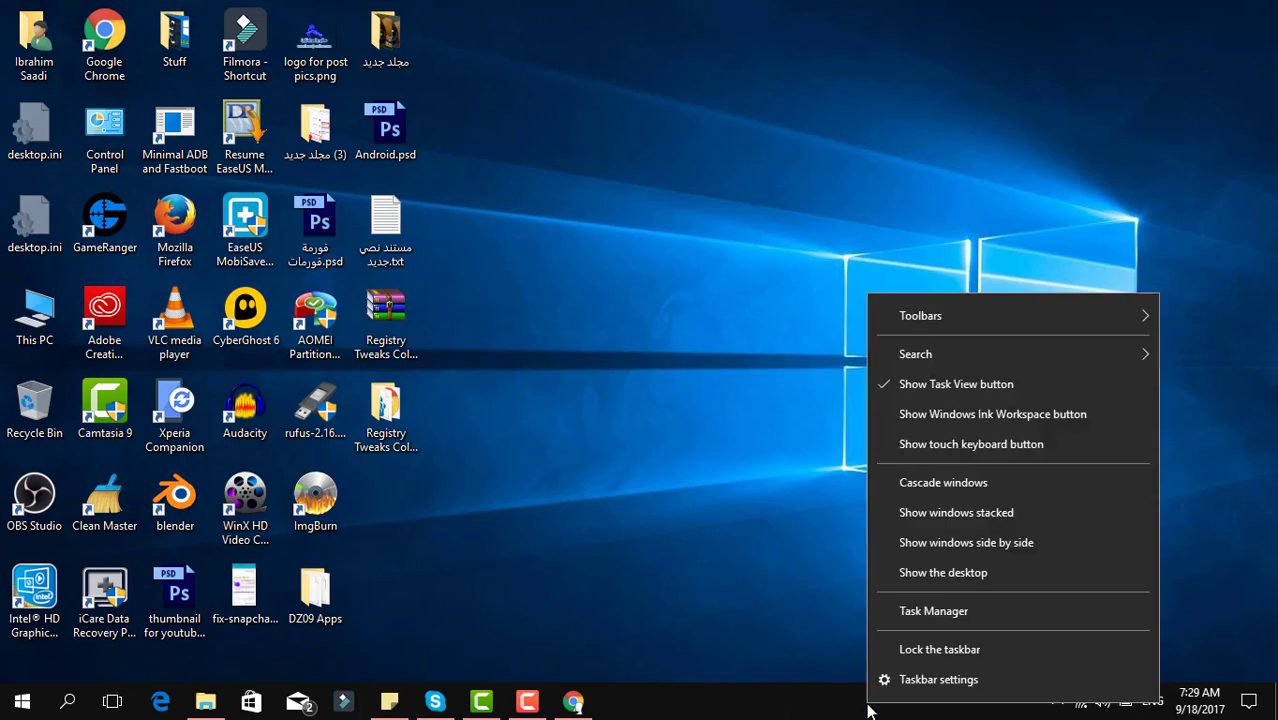
left_click(915, 611)
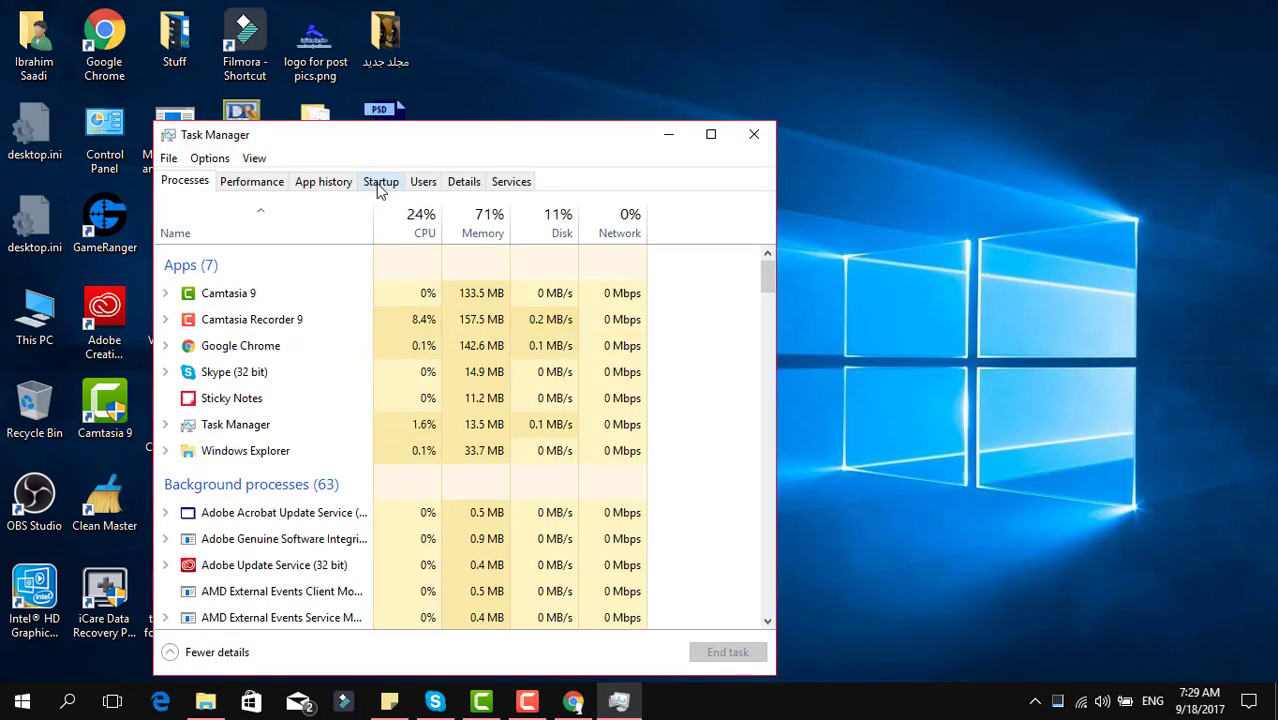
left_click(379, 184)
Examine the status and startup impact of the startup programs, including Catalyst Control Center and Adobe Creative Cloud
scroll(653, 528, "down", 1)
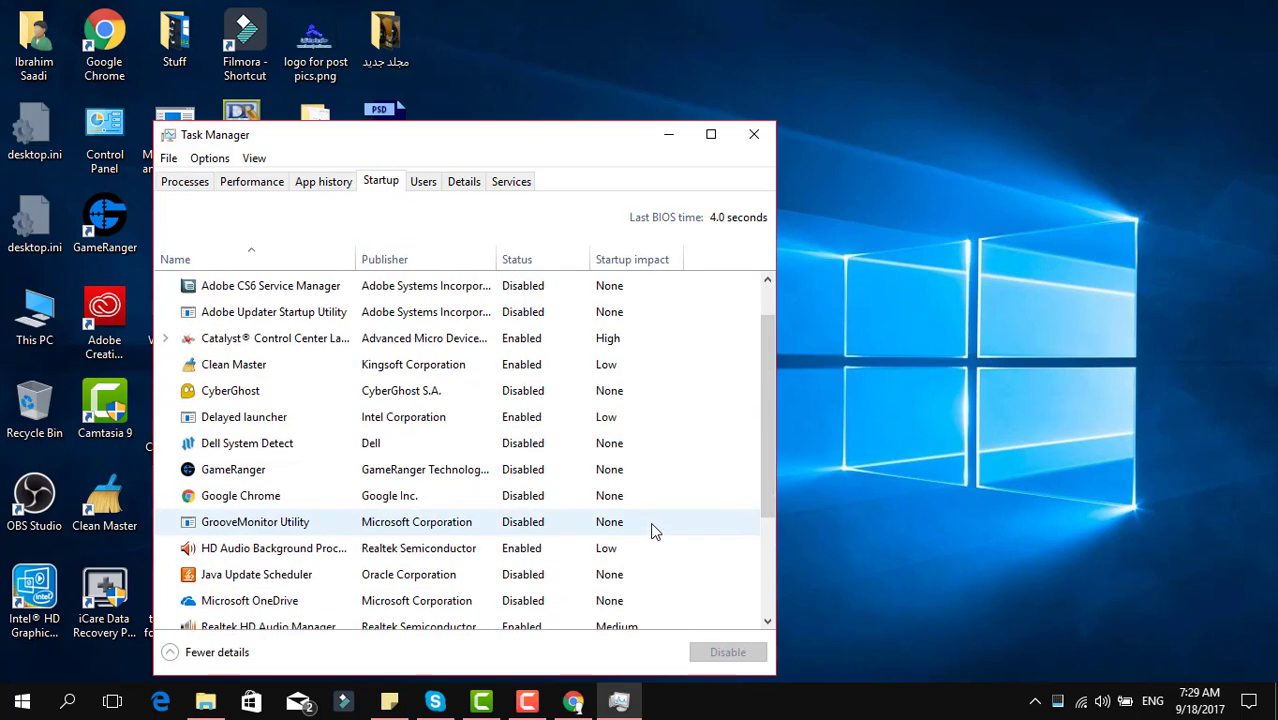
scroll(665, 345, "up", 1)
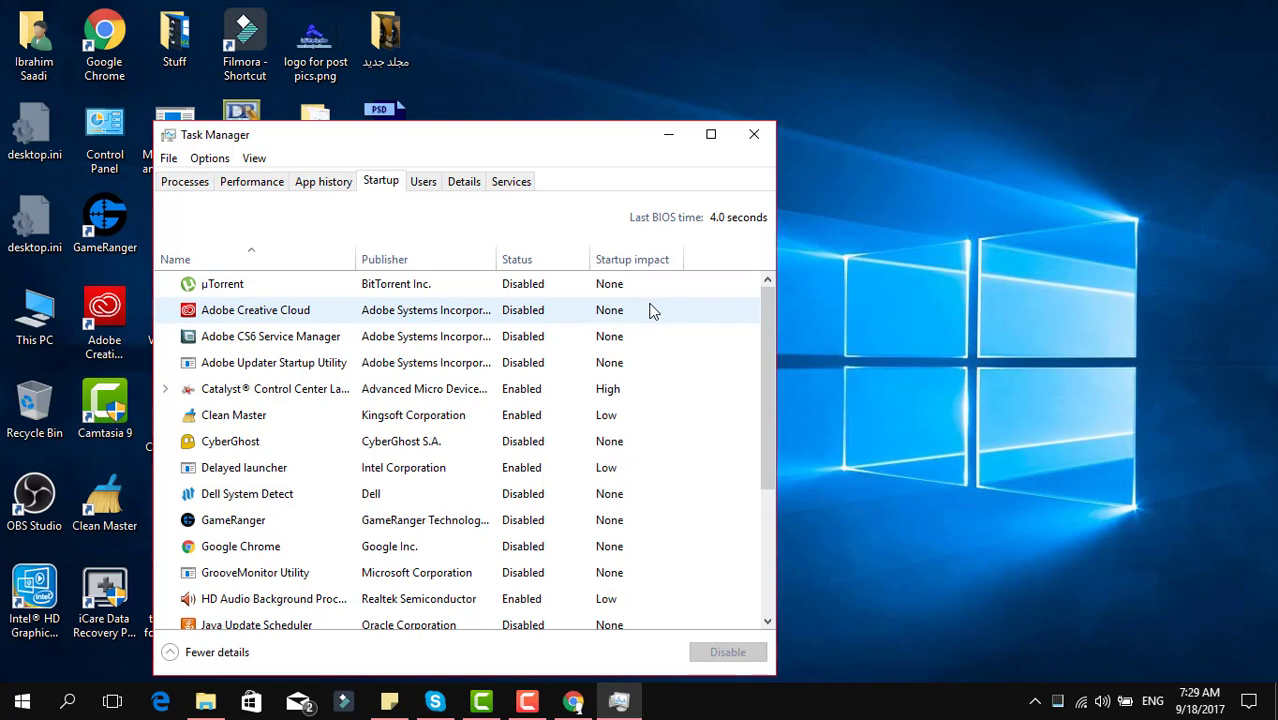
left_click(621, 396)
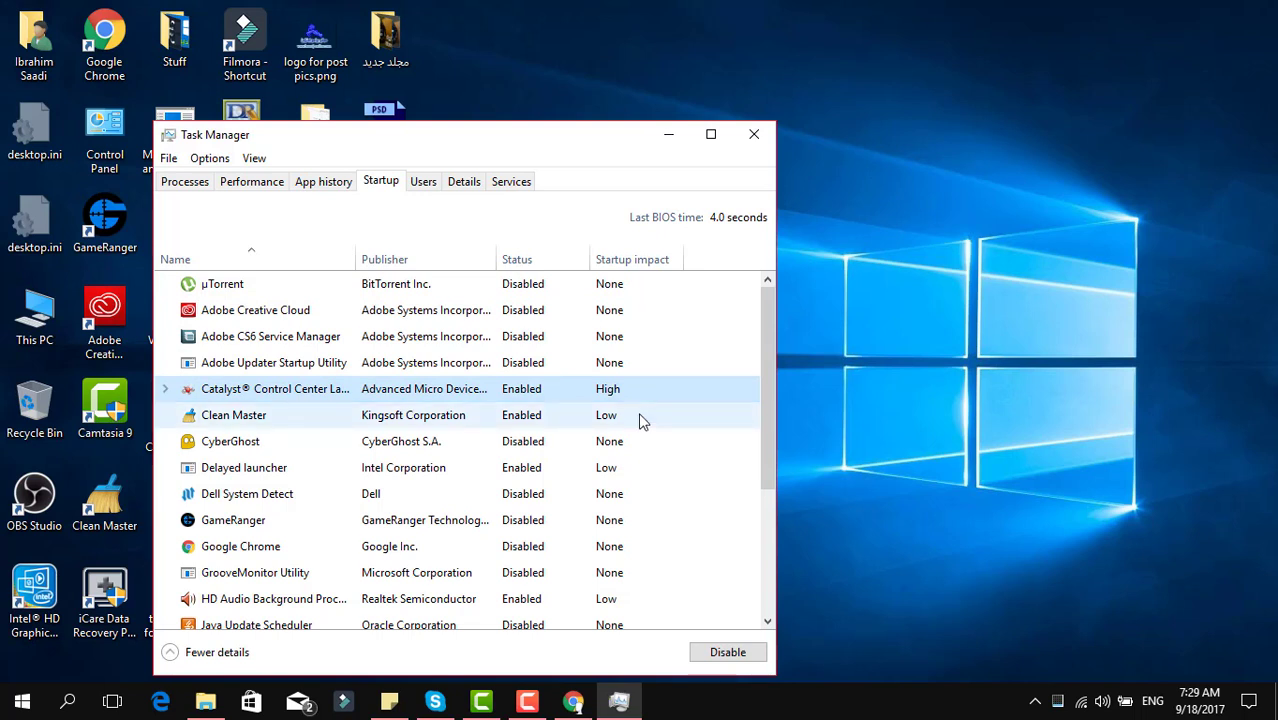
scroll(645, 505, "down", 1)
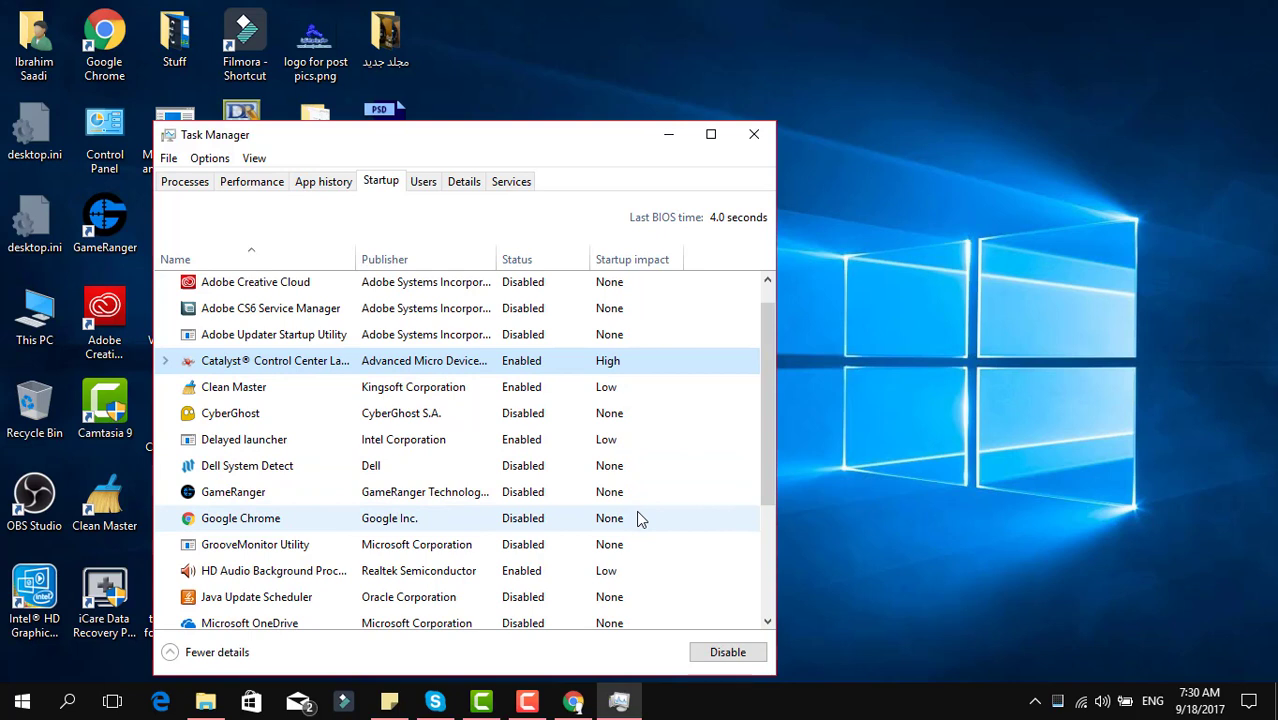
scroll(640, 518, "up", 1)
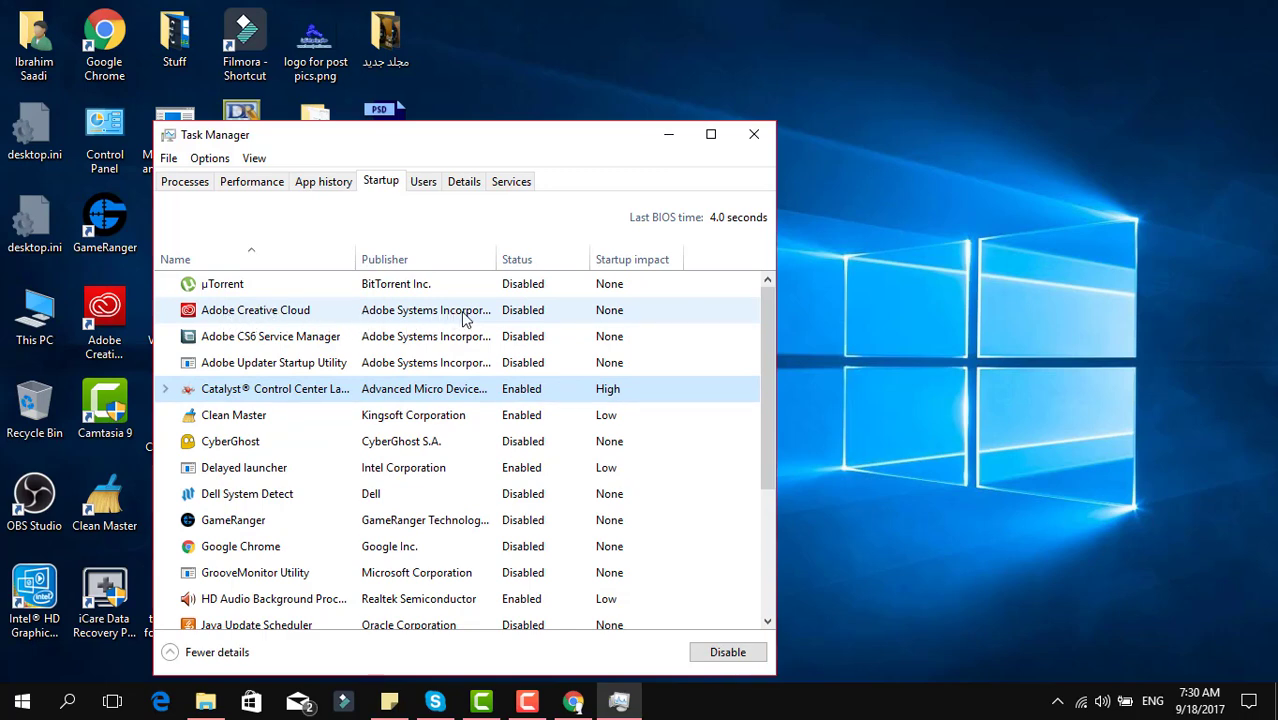
scroll(600, 460, "down", 3)
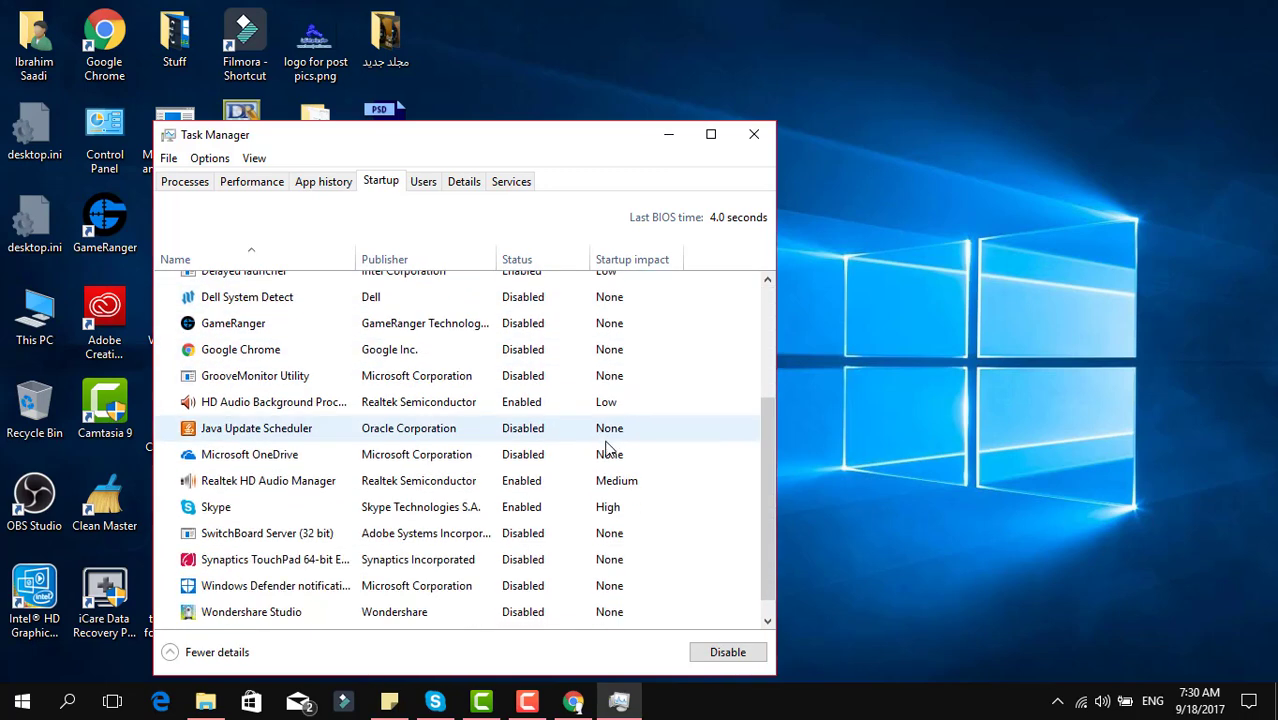
scroll(556, 465, "down", 1)
scroll(556, 465, "up", 3)
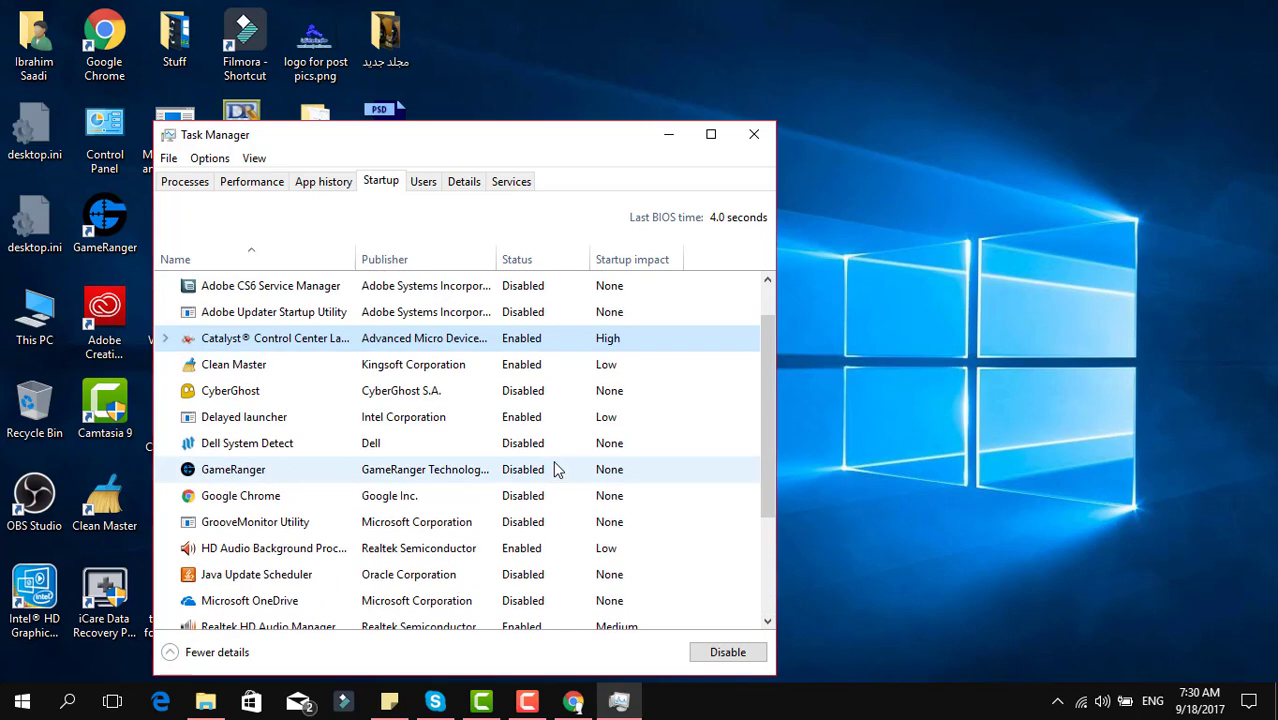
left_click(305, 314)
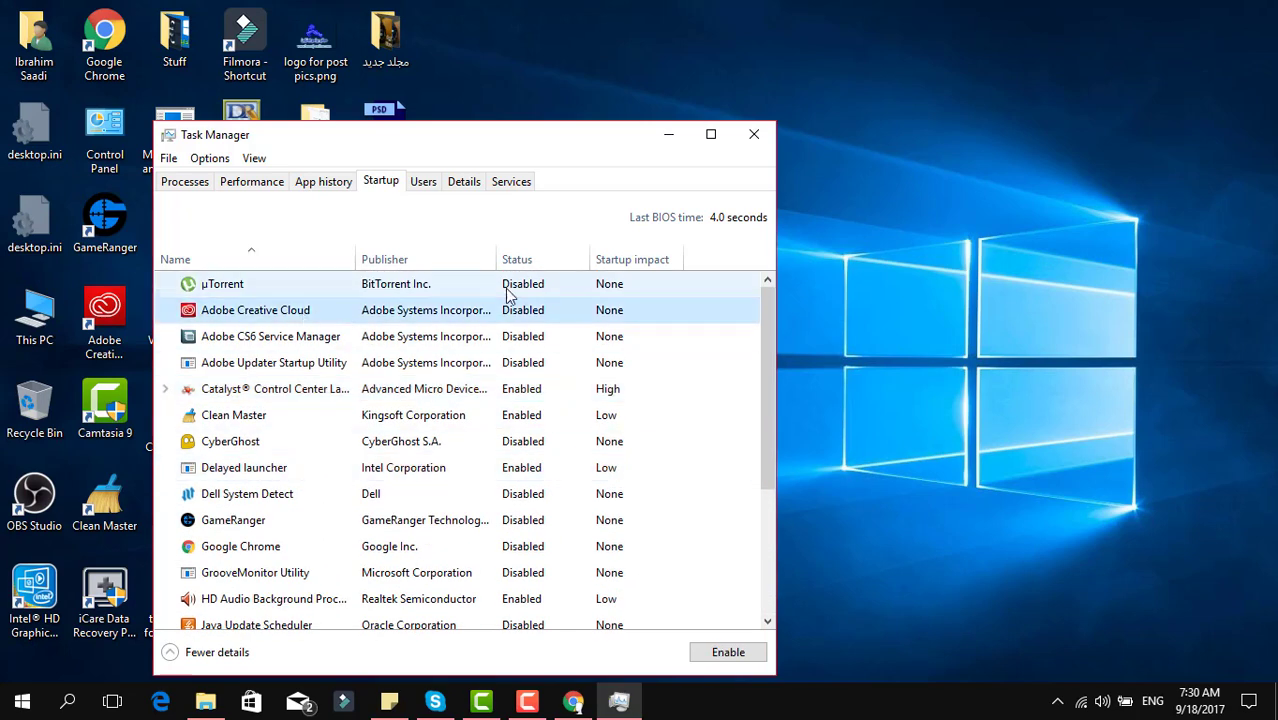
Examine the rest of the startup programs list, including Skype, Realtek HD Audio Manager and Java Update Scheduler, and close Task Manager
left_click(460, 283)
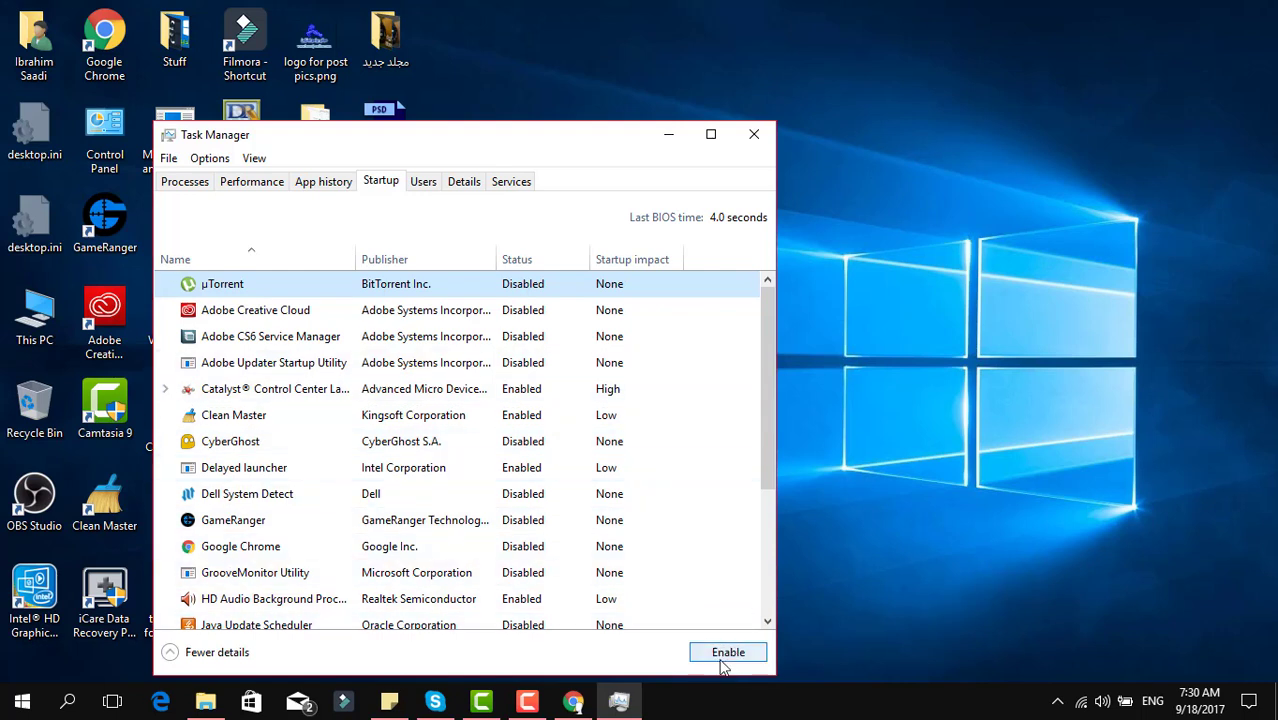
scroll(485, 405, "down", 1)
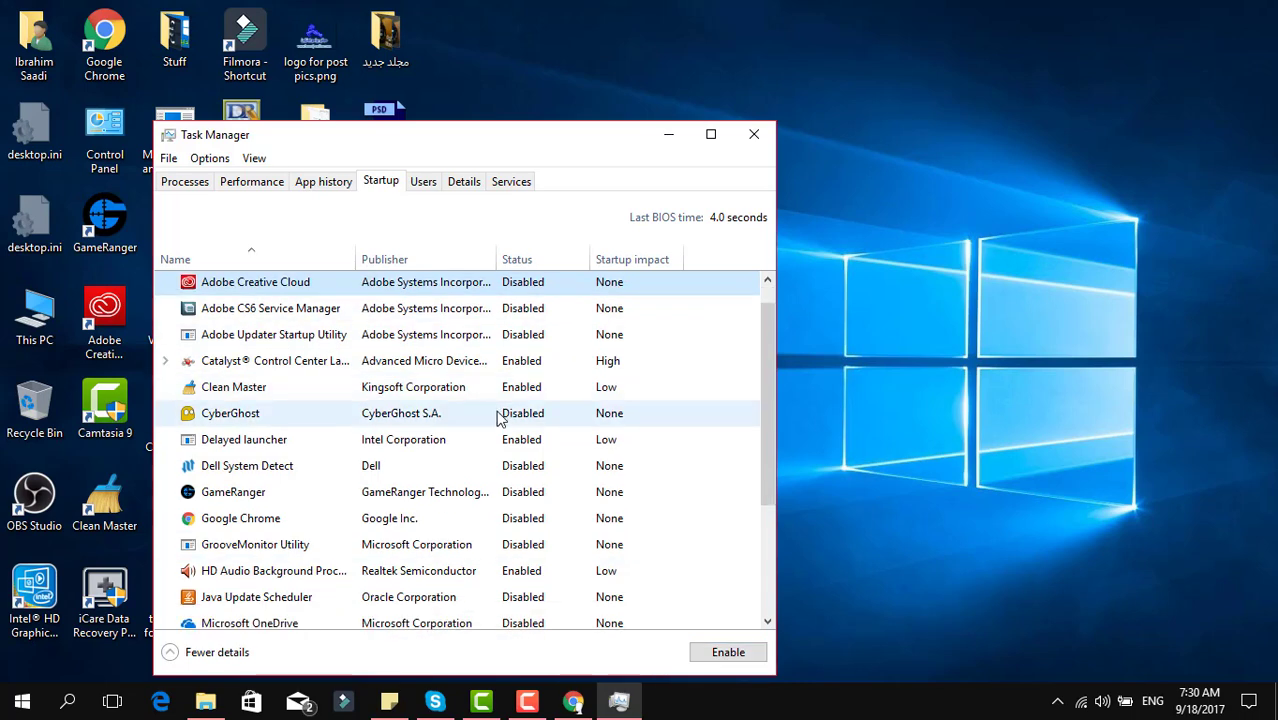
scroll(500, 418, "down", 1)
scroll(503, 425, "down", 1)
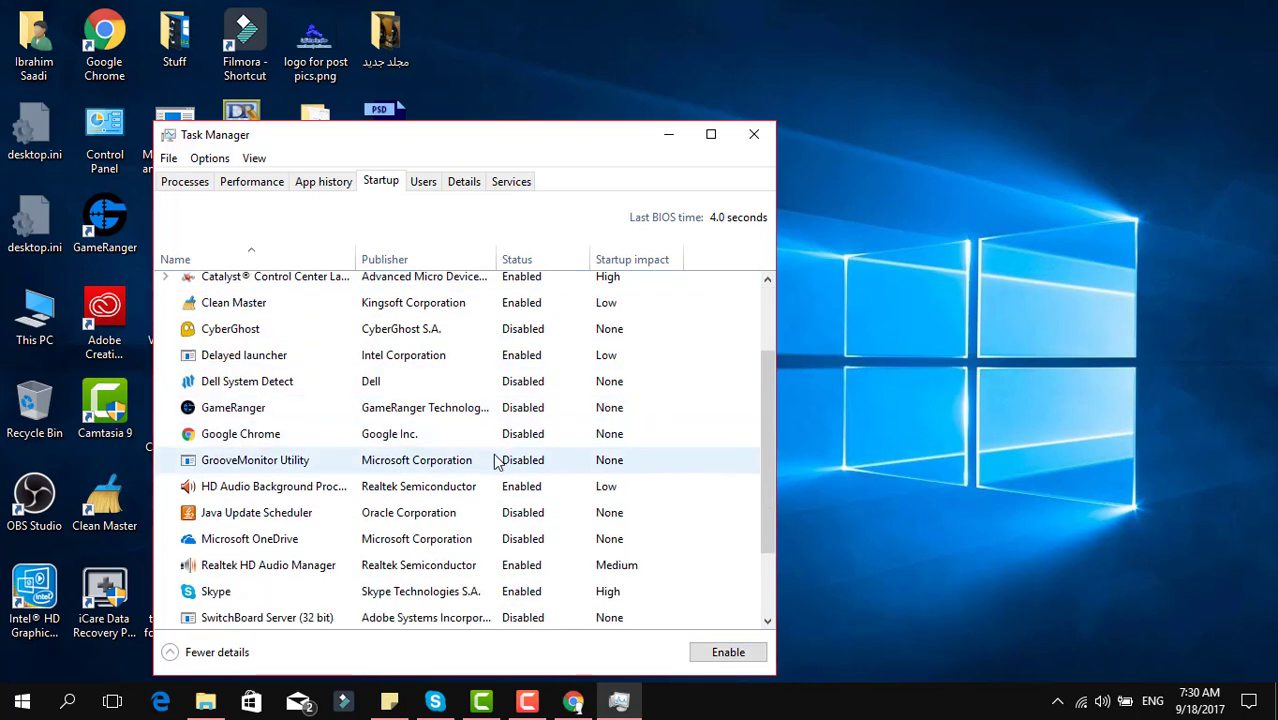
scroll(494, 478, "down", 3)
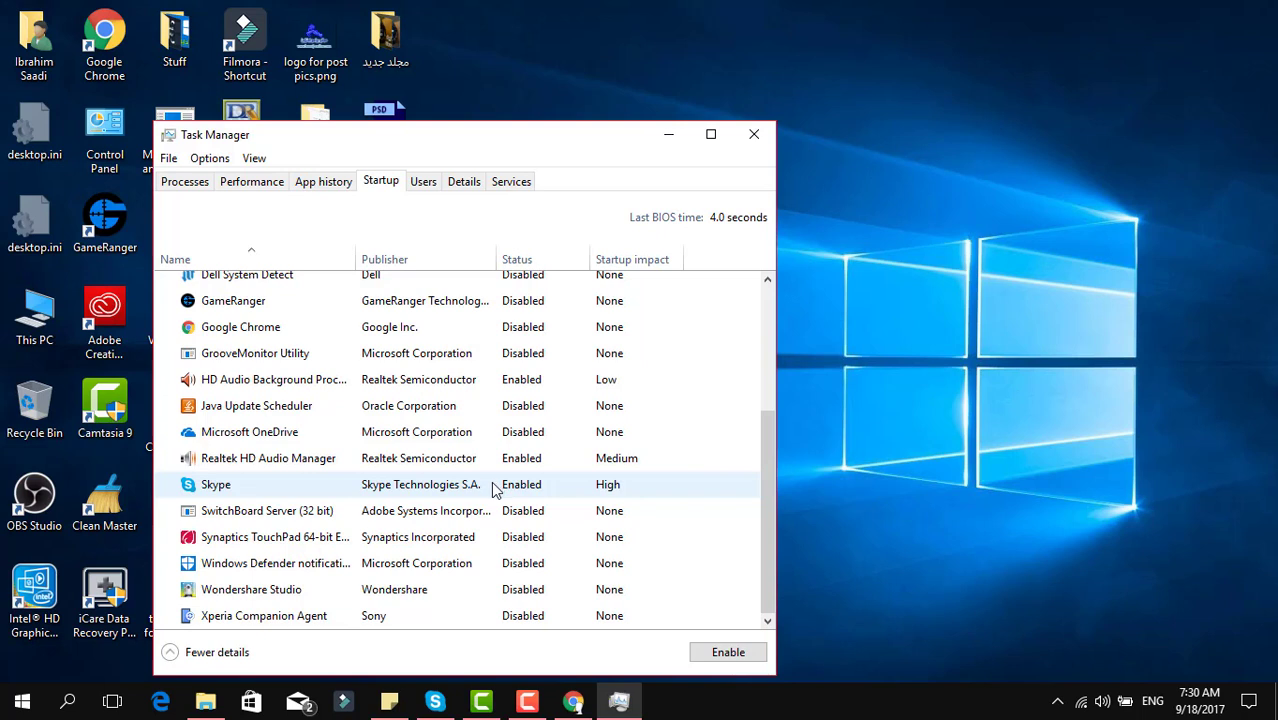
left_click(318, 462)
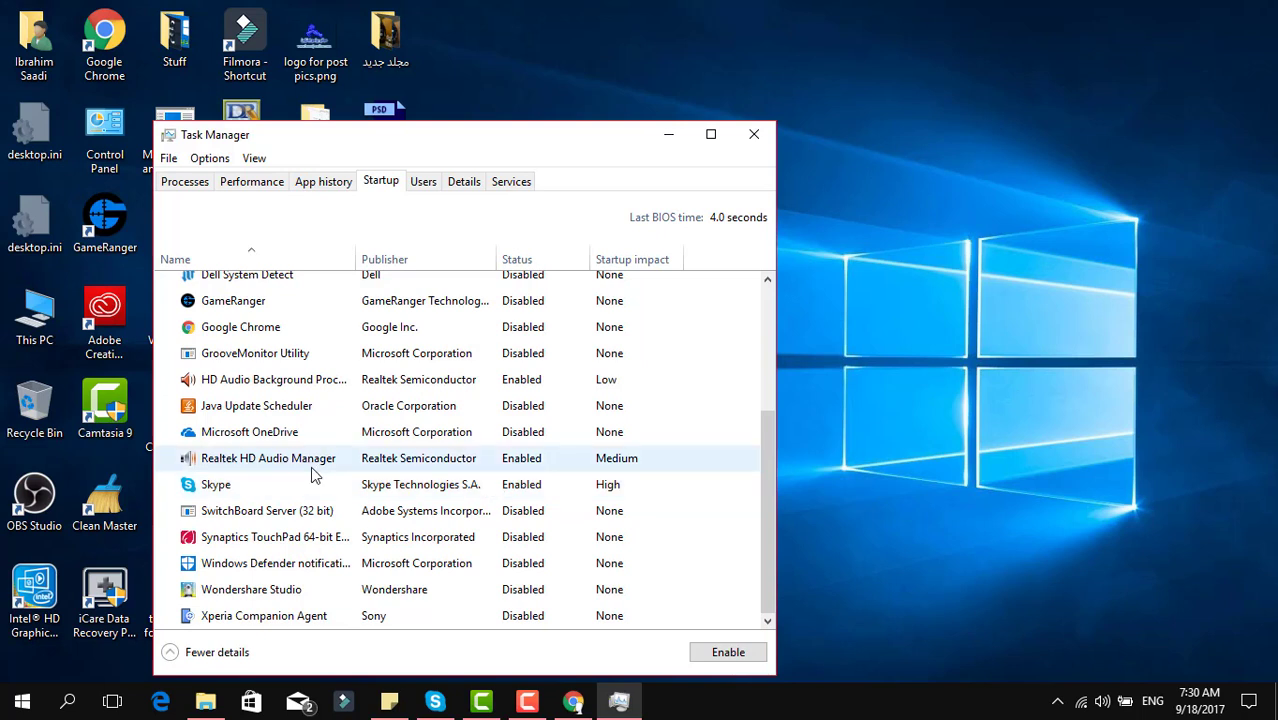
left_click(242, 514)
left_click(310, 405)
scroll(310, 405, "up", 1)
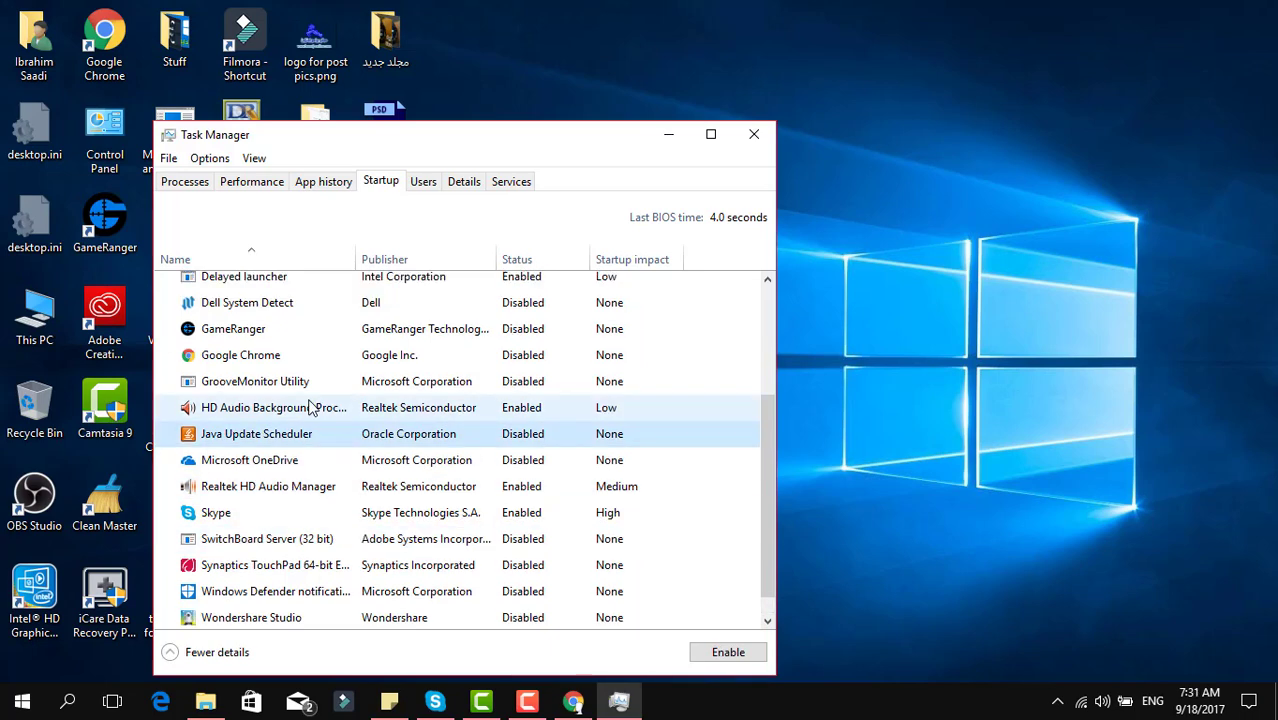
key("alt+F4")
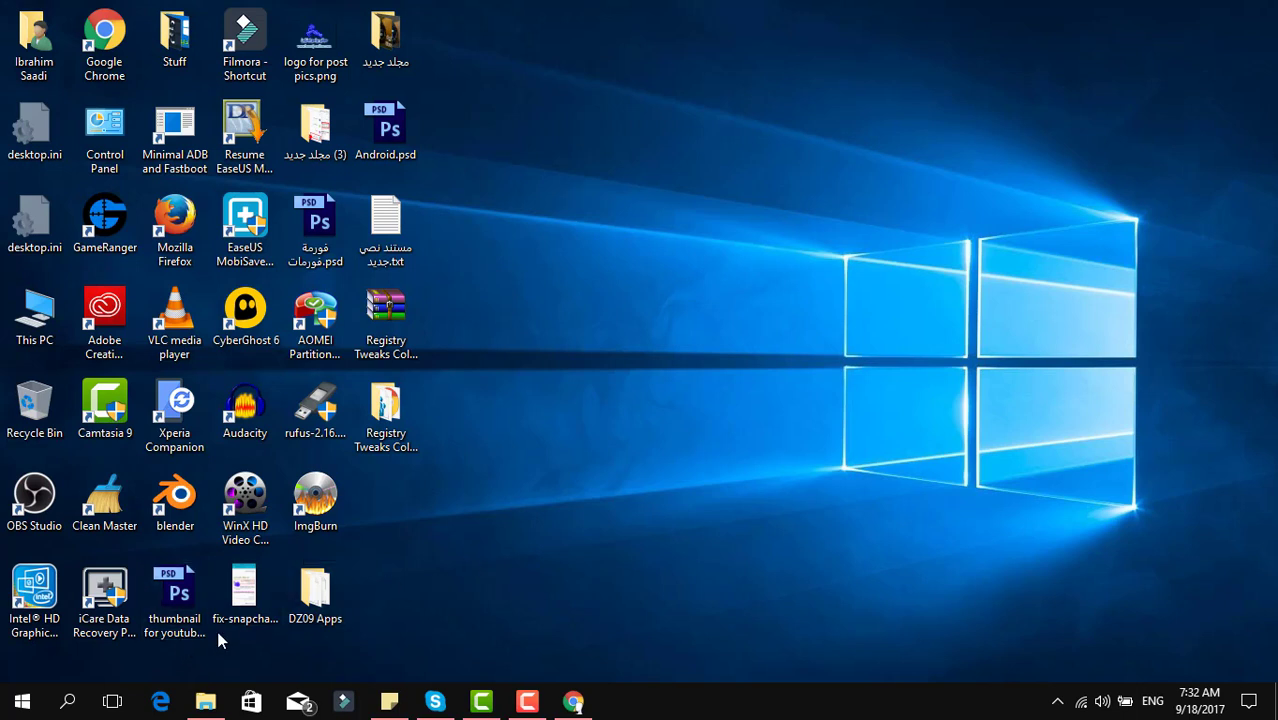
Open the Privacy category in Windows Settings
left_click(22, 701)
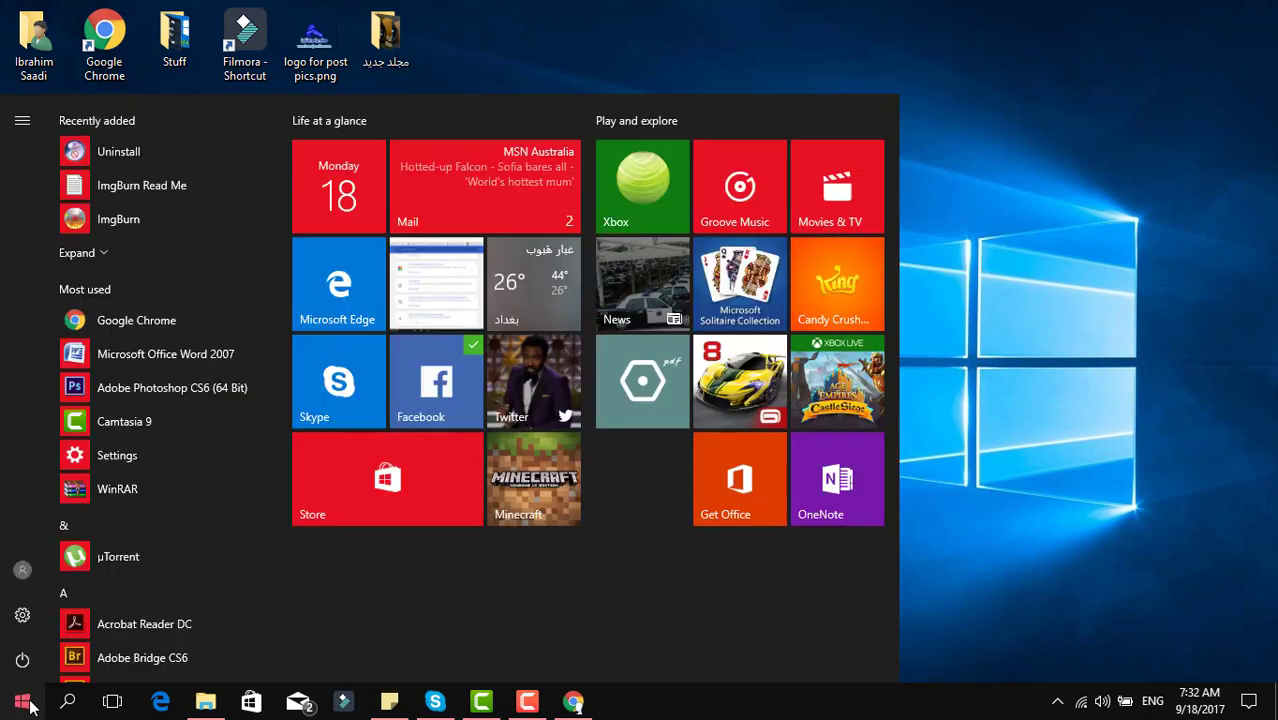
left_click(985, 540)
left_click(22, 701)
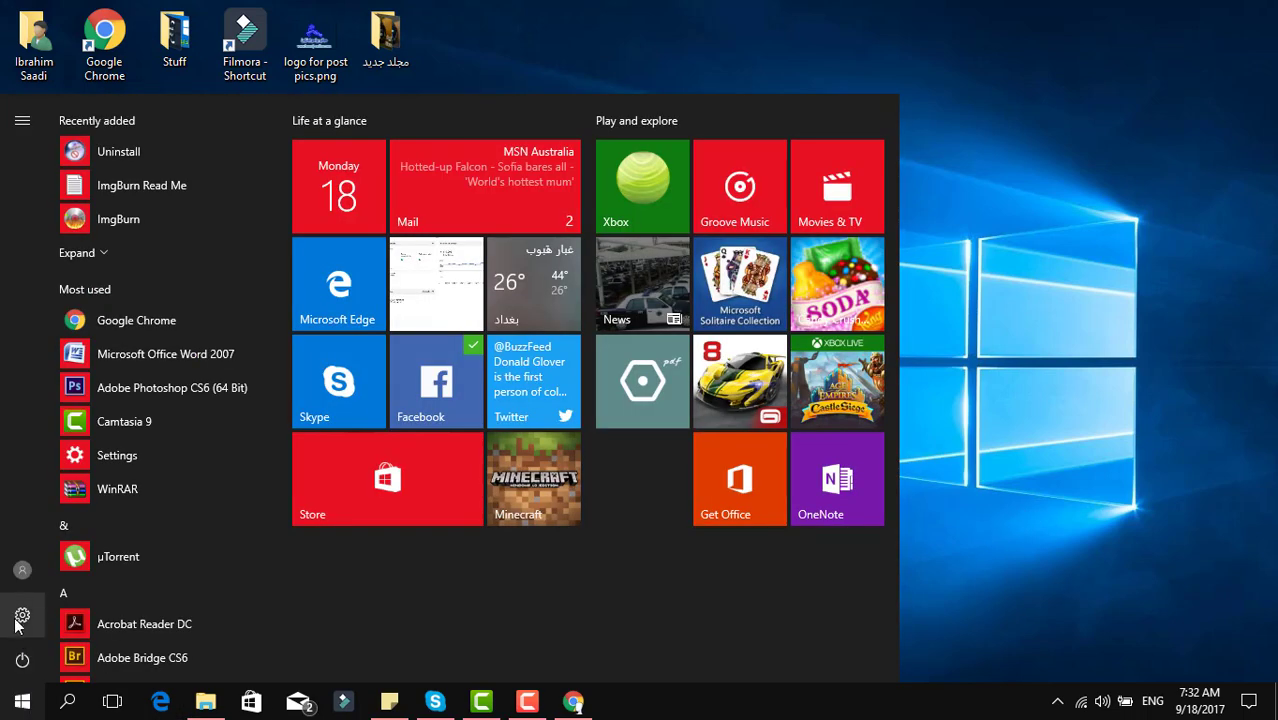
left_click(22, 617)
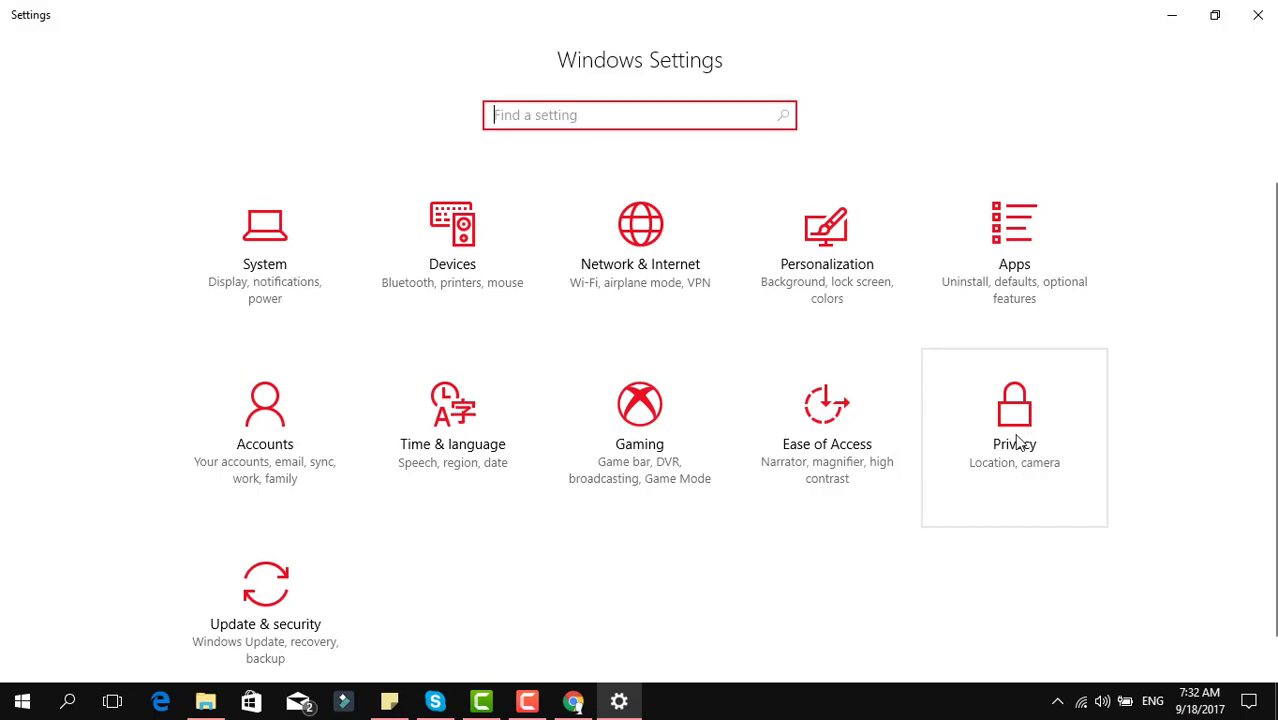
left_click(1016, 442)
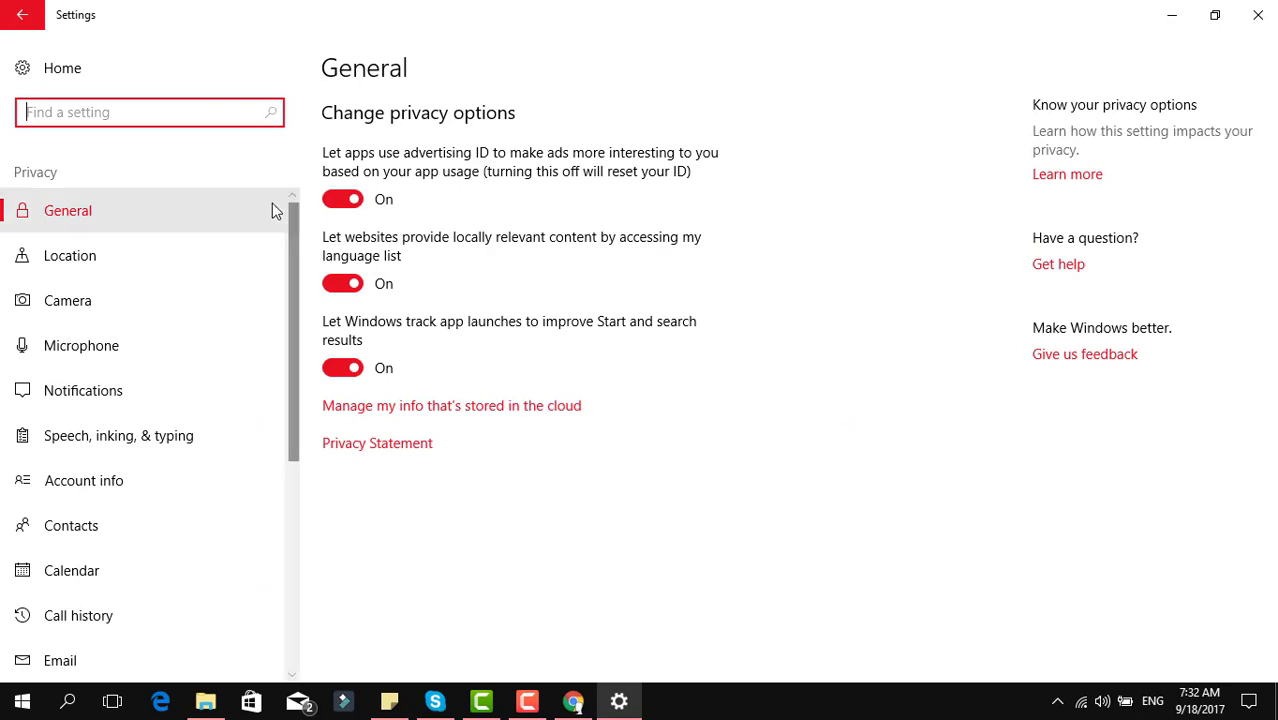
Turn off the general privacy options for advertising ID, locally relevant website content and app launch tracking
left_click(343, 201)
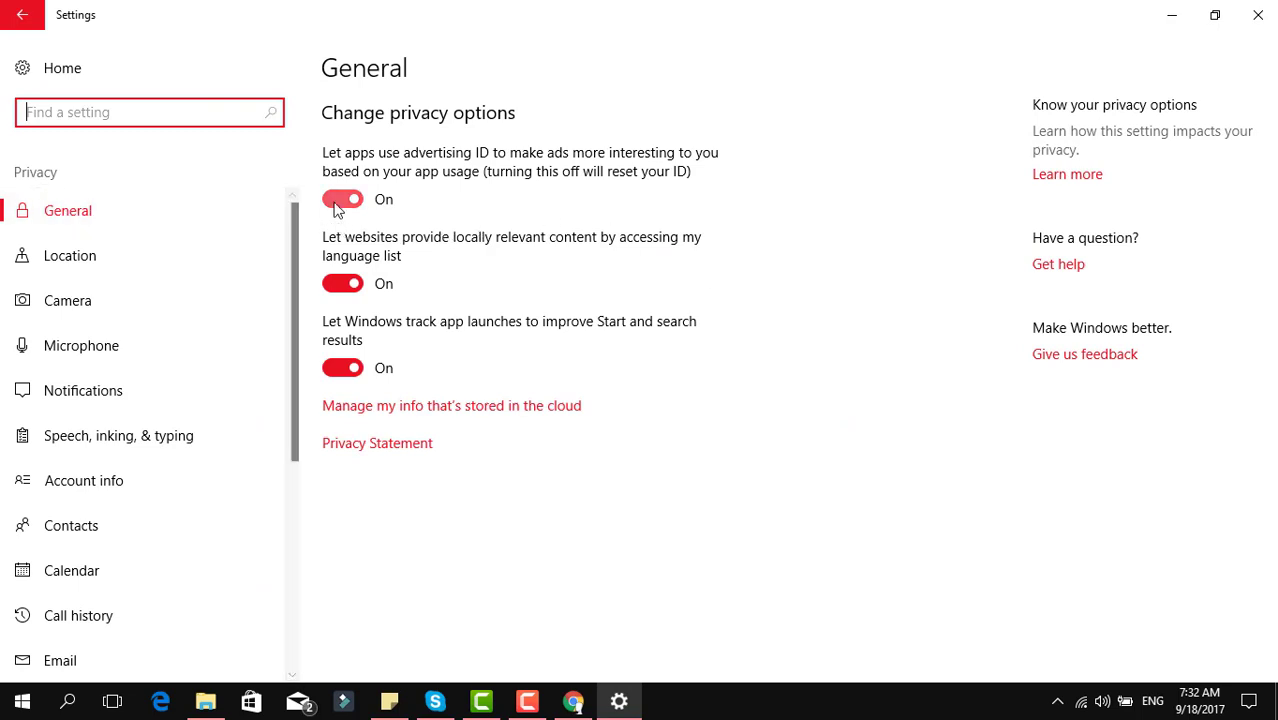
left_click(340, 285)
left_click(342, 368)
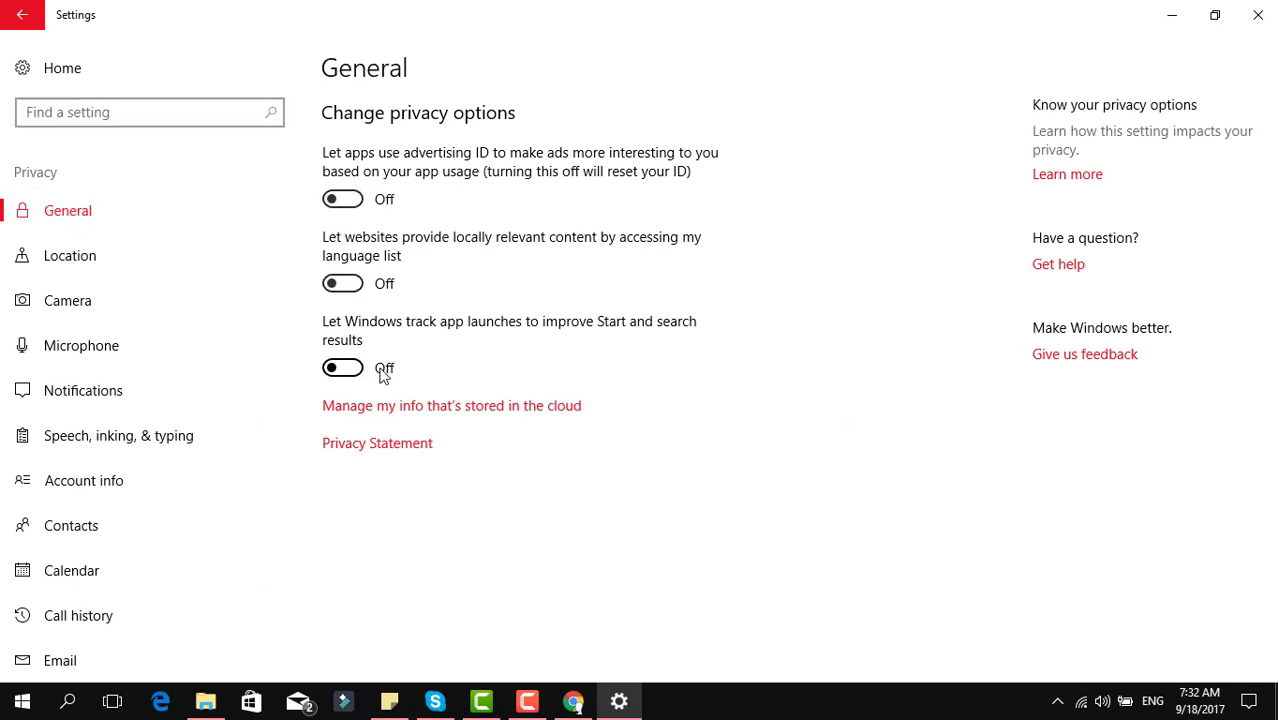
Adjust the location privacy setting and turn off app access to the camera hardware
left_click(230, 257)
left_click(343, 385)
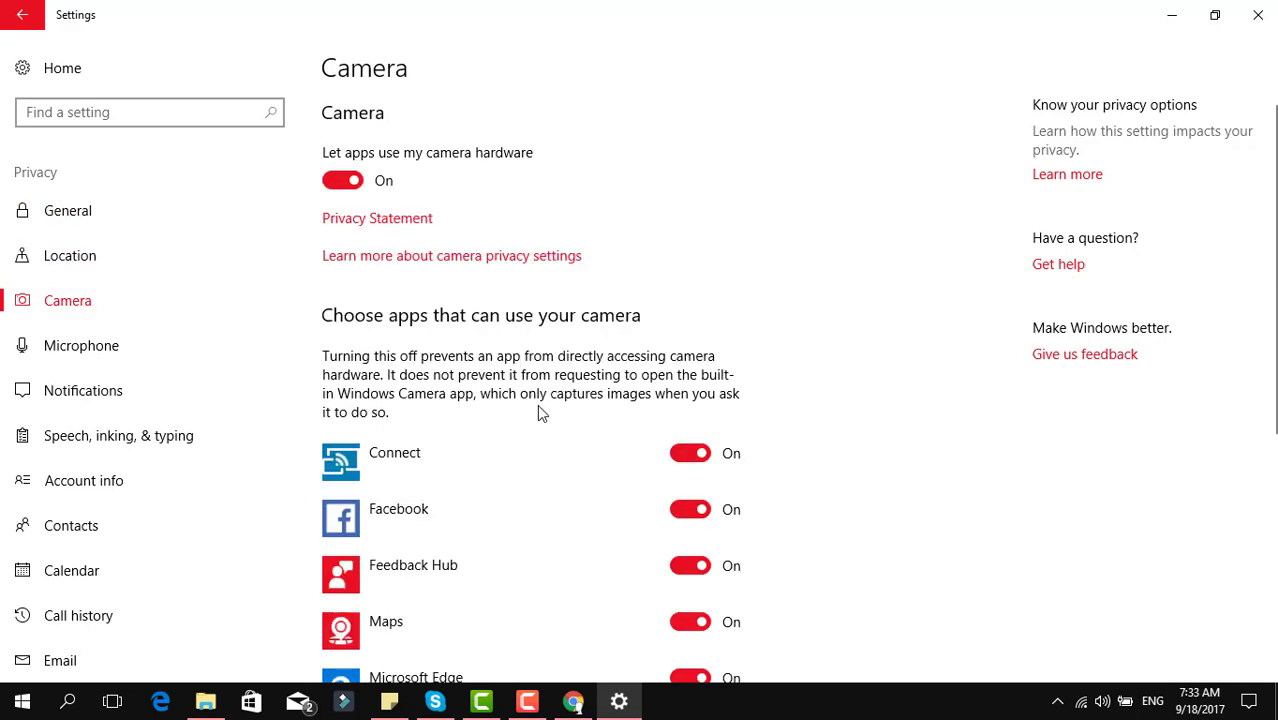
scroll(537, 404, "down", 2)
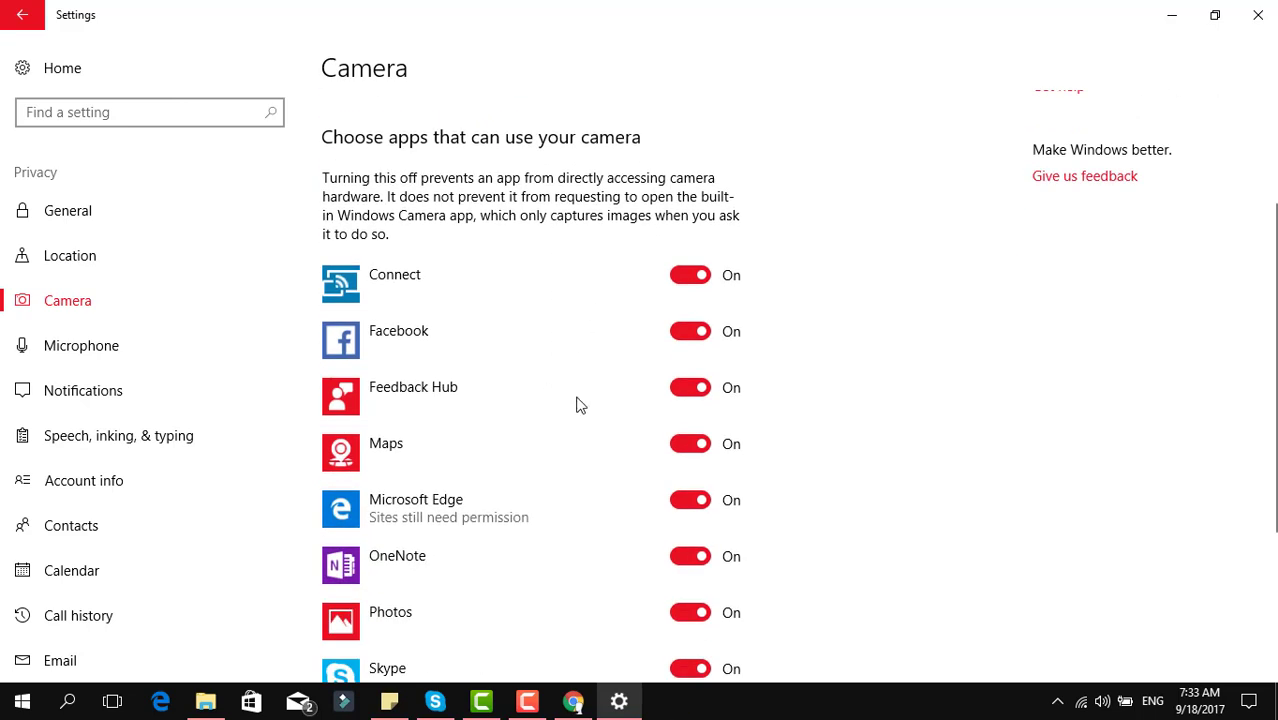
scroll(570, 414, "down", 3)
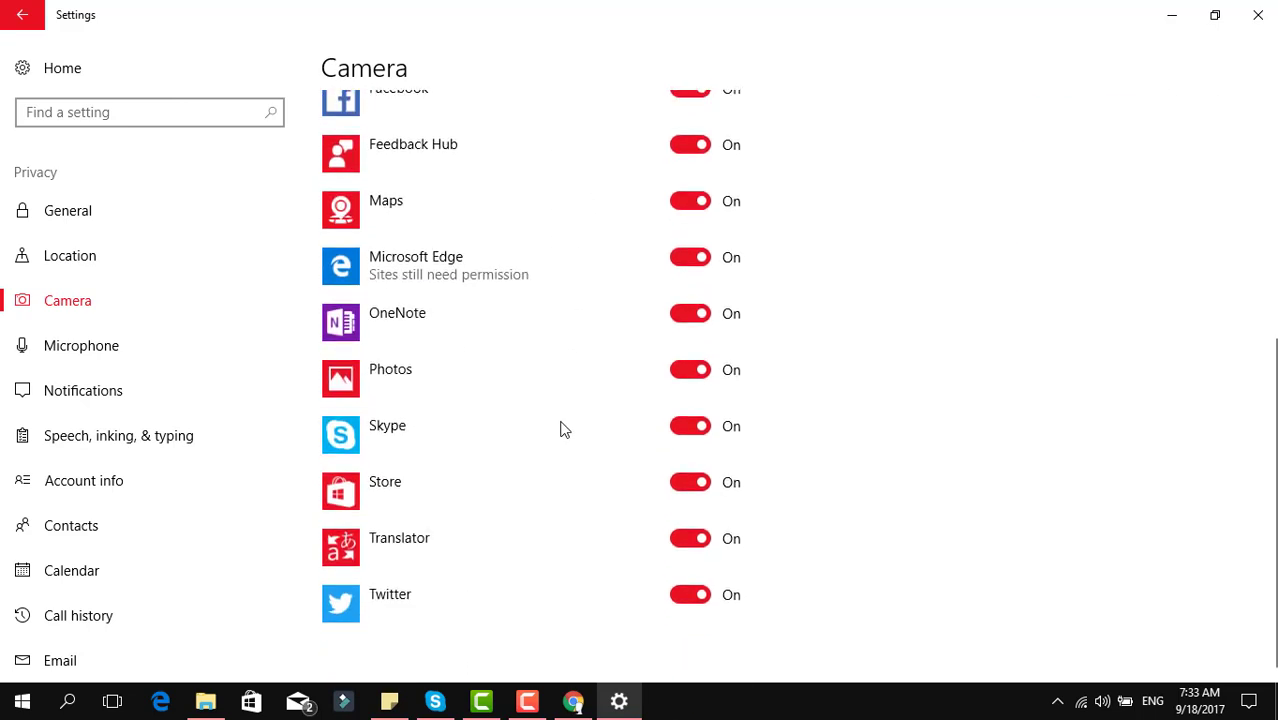
scroll(562, 428, "up", 2)
scroll(640, 270, "up", 3)
scroll(576, 400, "down", 3)
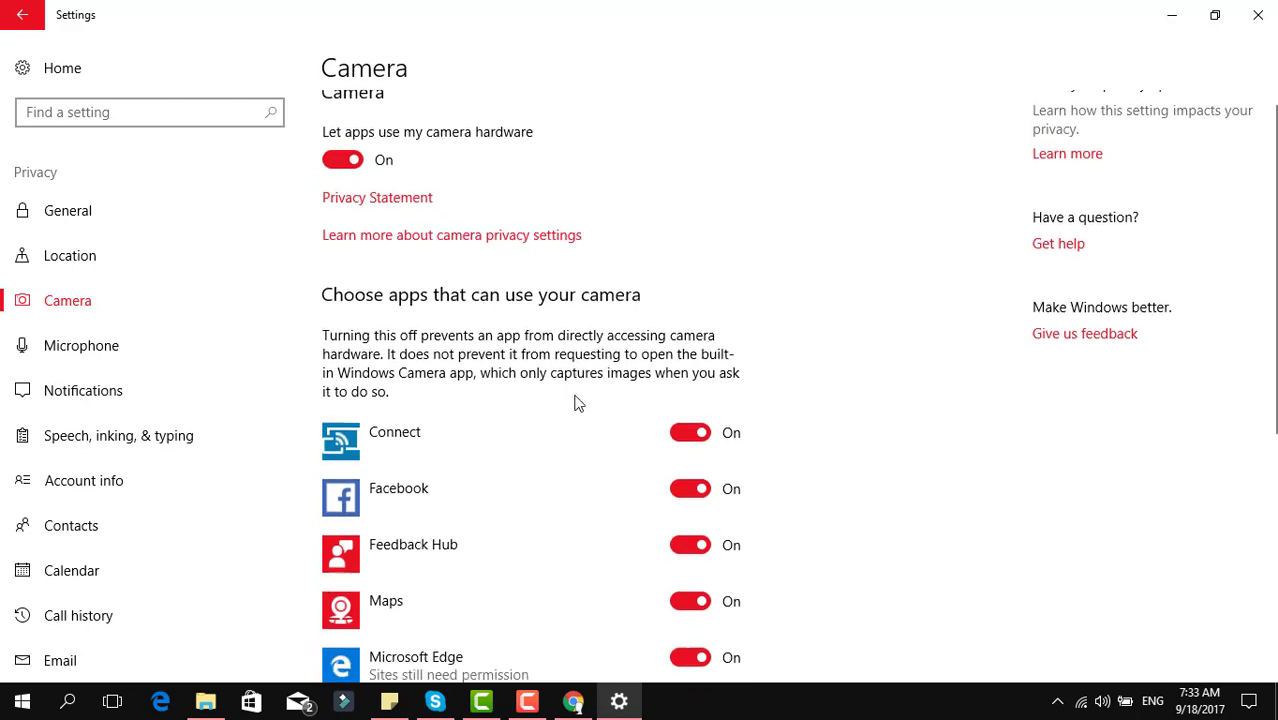
scroll(576, 403, "up", 3)
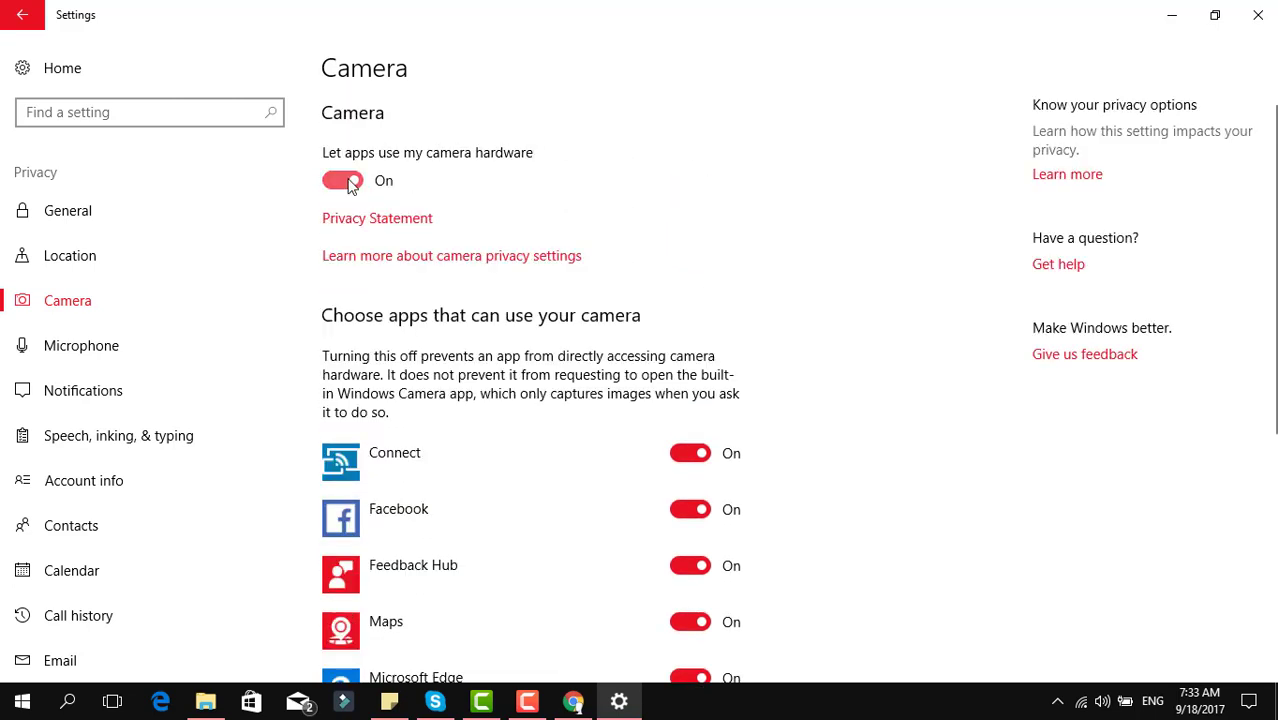
left_click(345, 181)
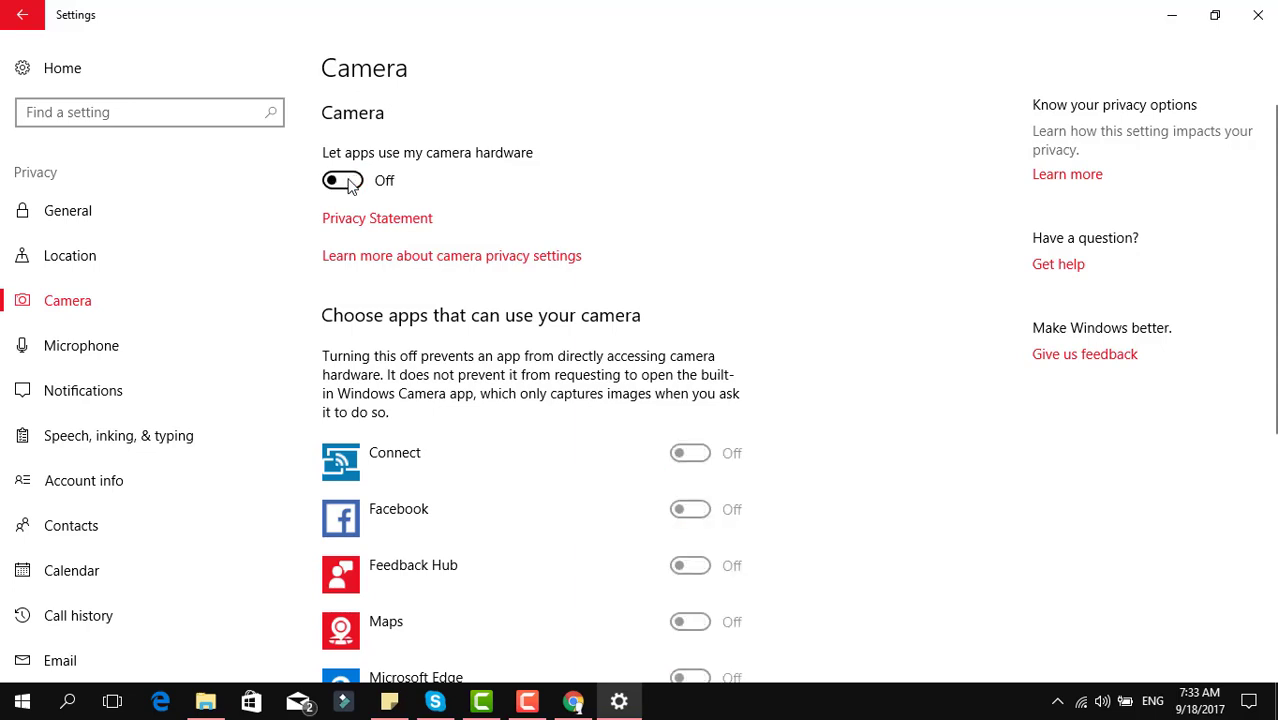
Turn off speech services and typing suggestions in the Speech, inking, & typing privacy settings
left_click(160, 440)
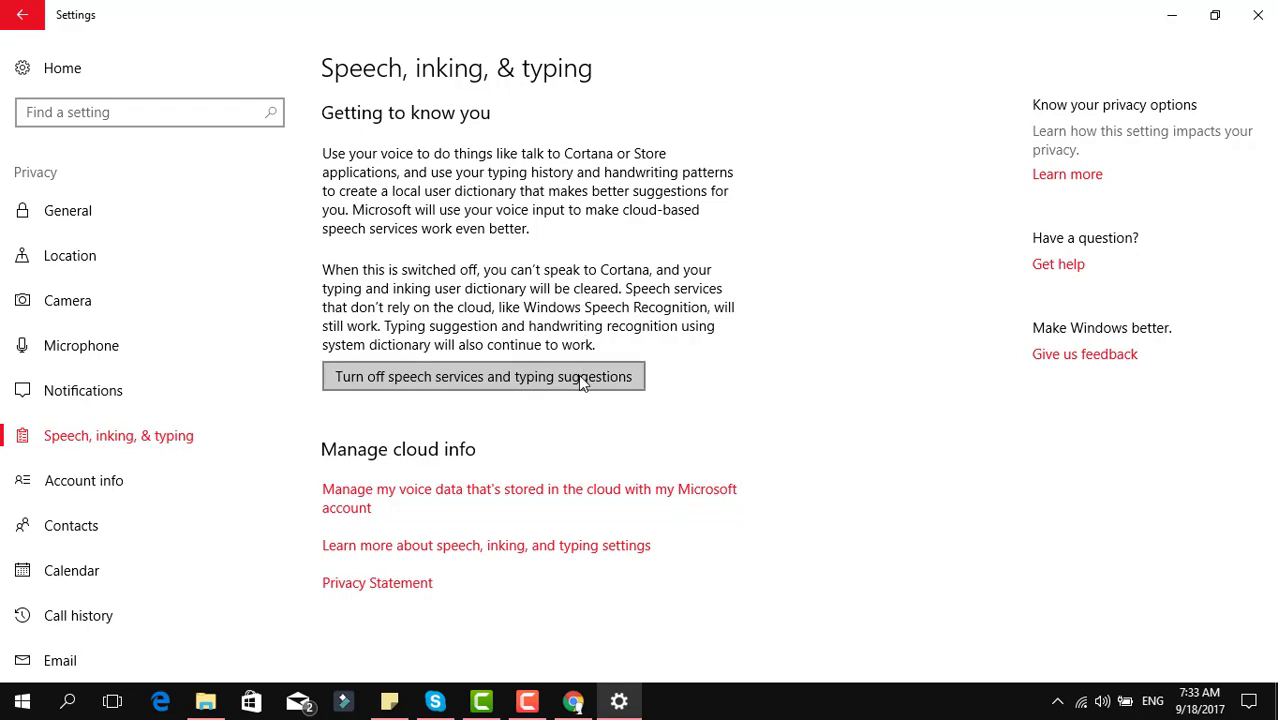
left_click(549, 380)
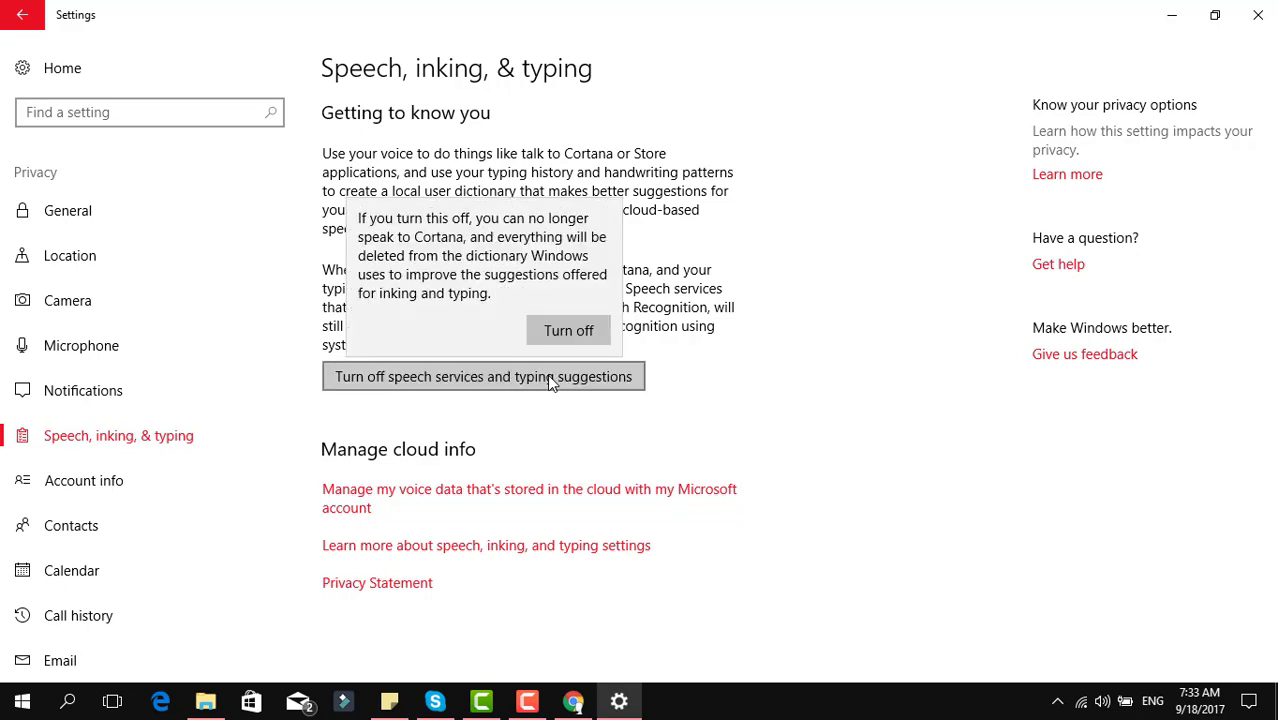
left_click(585, 340)
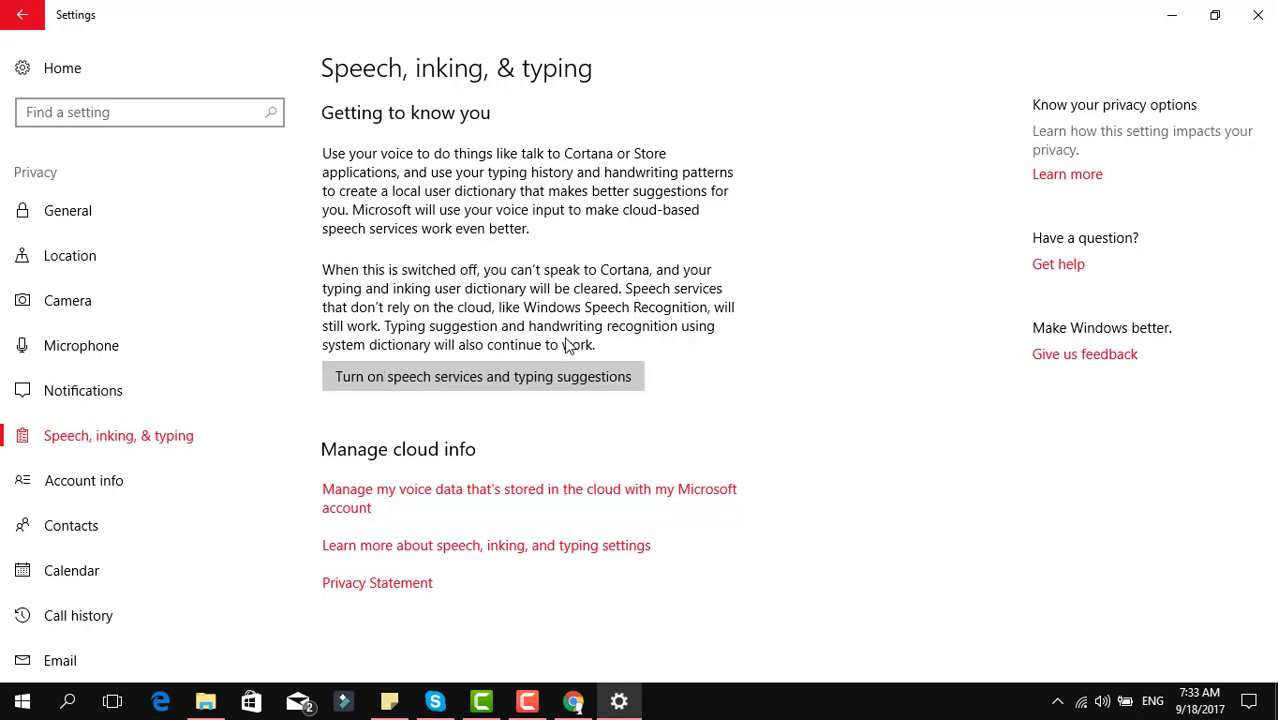
Open the Feedback & diagnostics privacy settings and show the choices for how often Windows asks for feedback
scroll(150, 509, "down", 1)
scroll(158, 510, "down", 4)
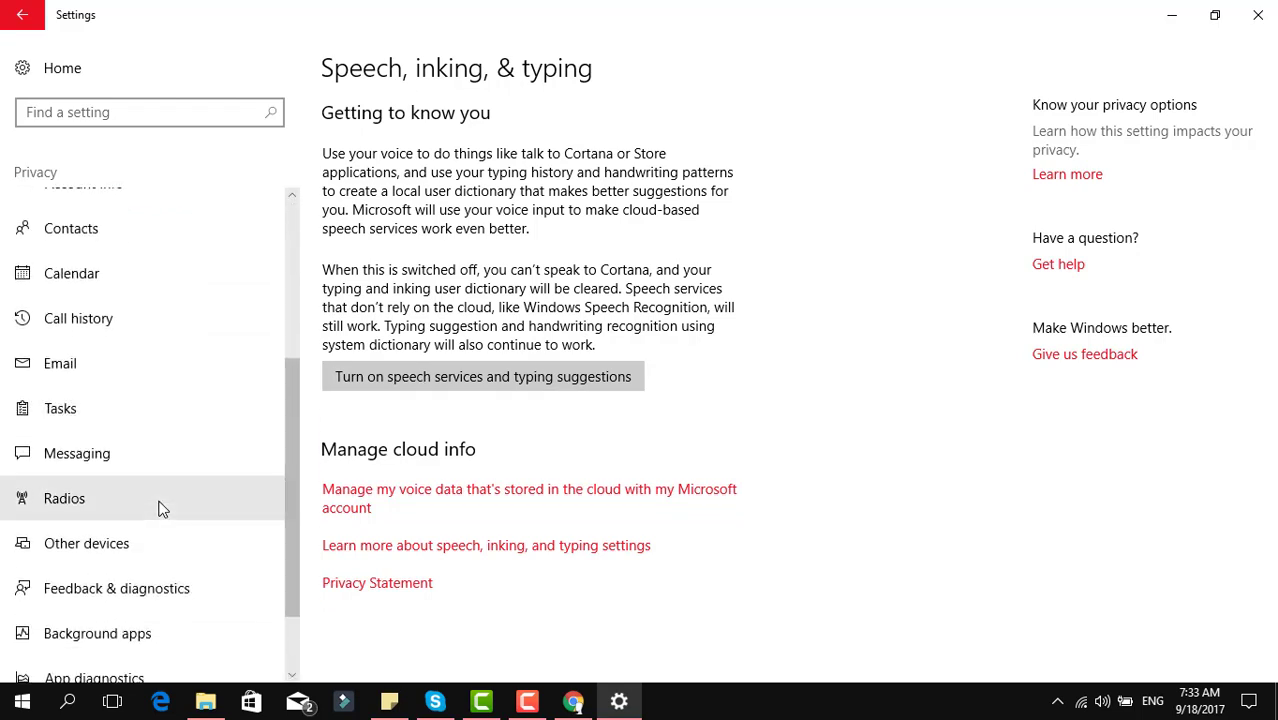
left_click(135, 512)
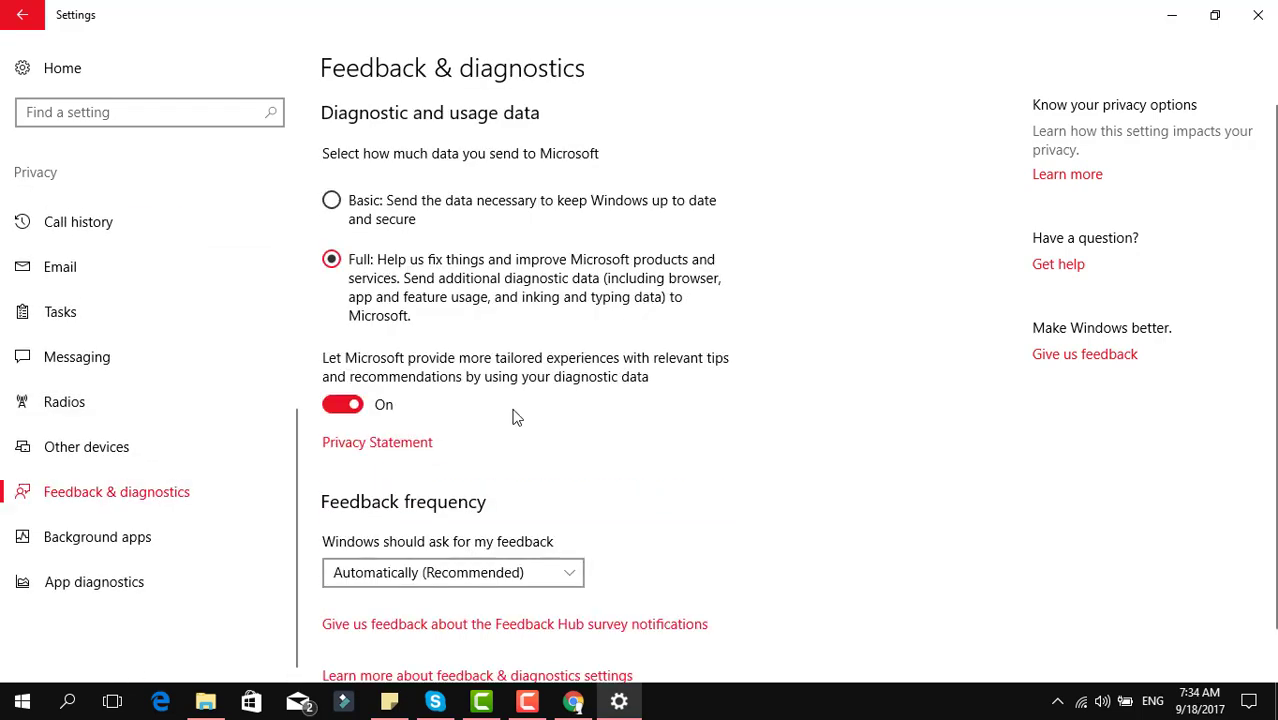
scroll(513, 418, "down", 1)
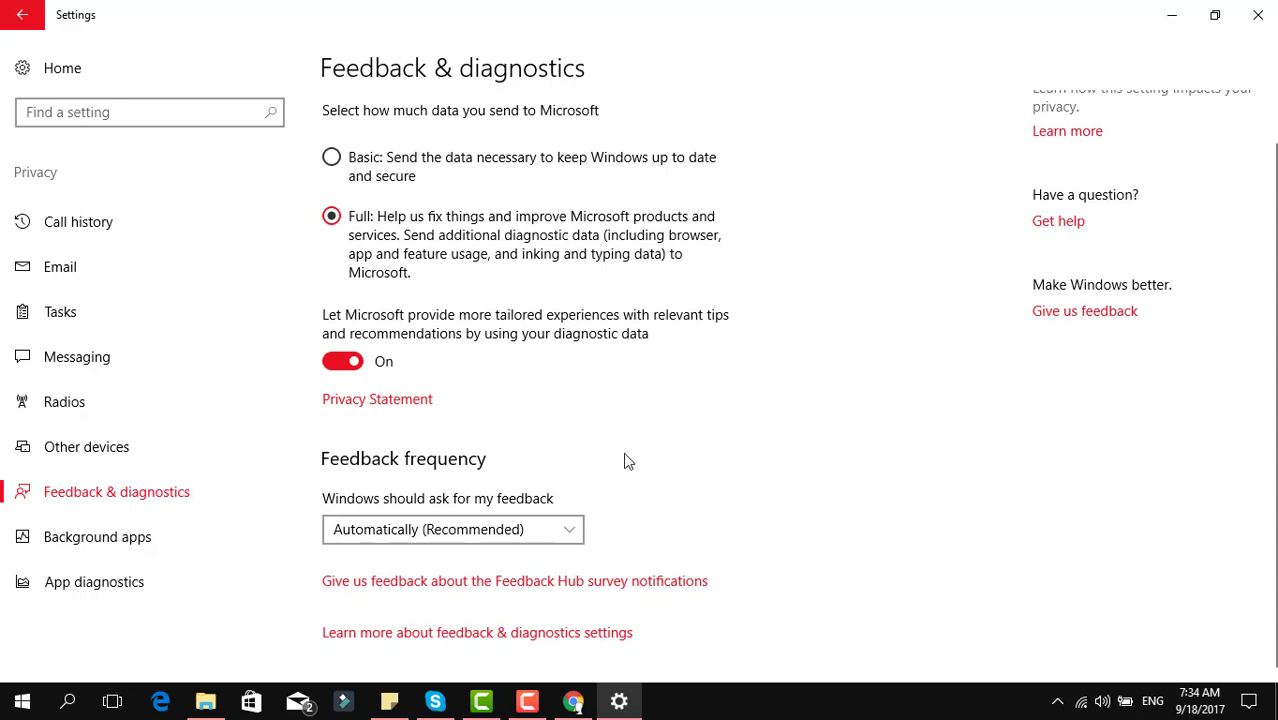
left_click(514, 529)
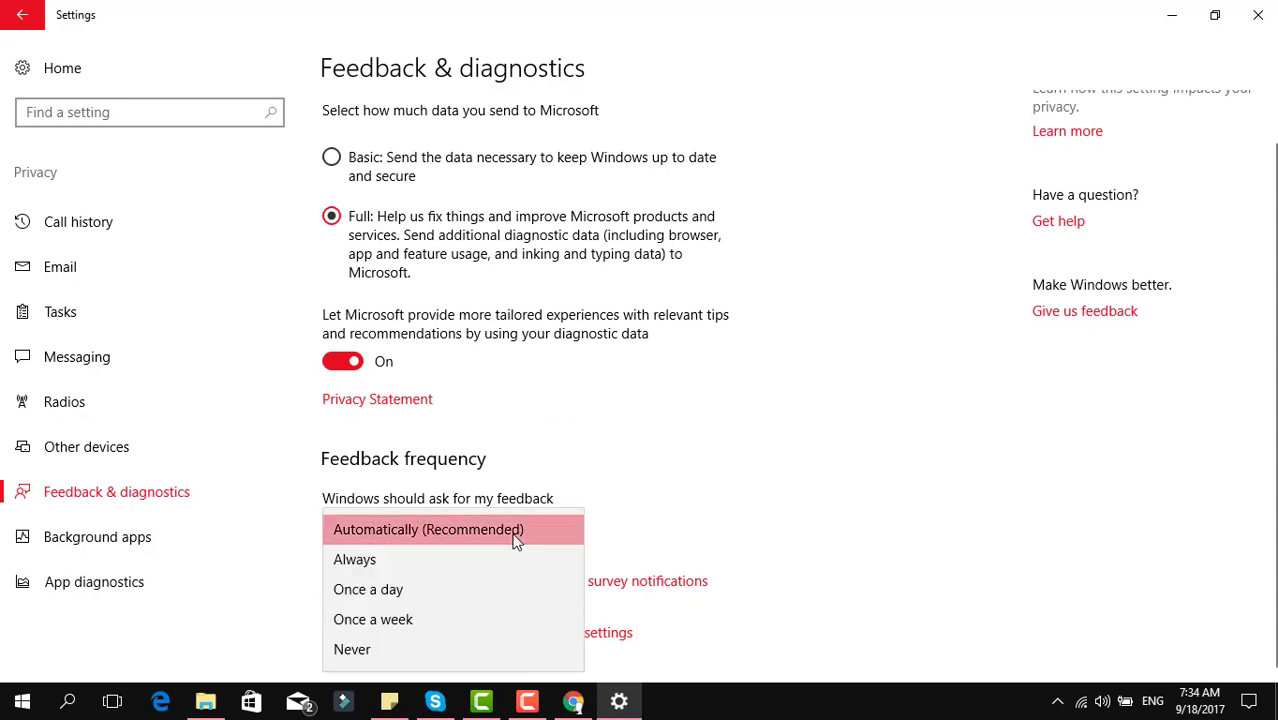
Stop Candy Crush Soda Saga and Connect from running in the background, and close Settings
left_click(97, 537)
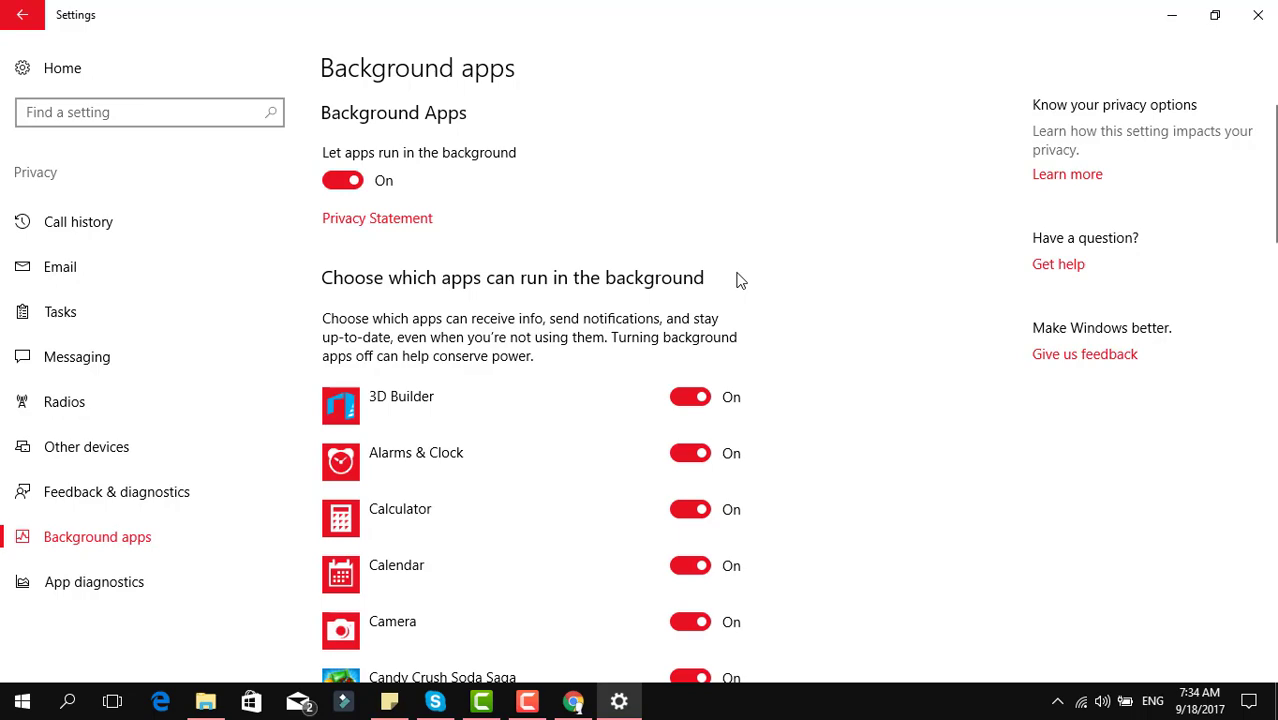
scroll(714, 330, "down", 5)
scroll(714, 367, "down", 5)
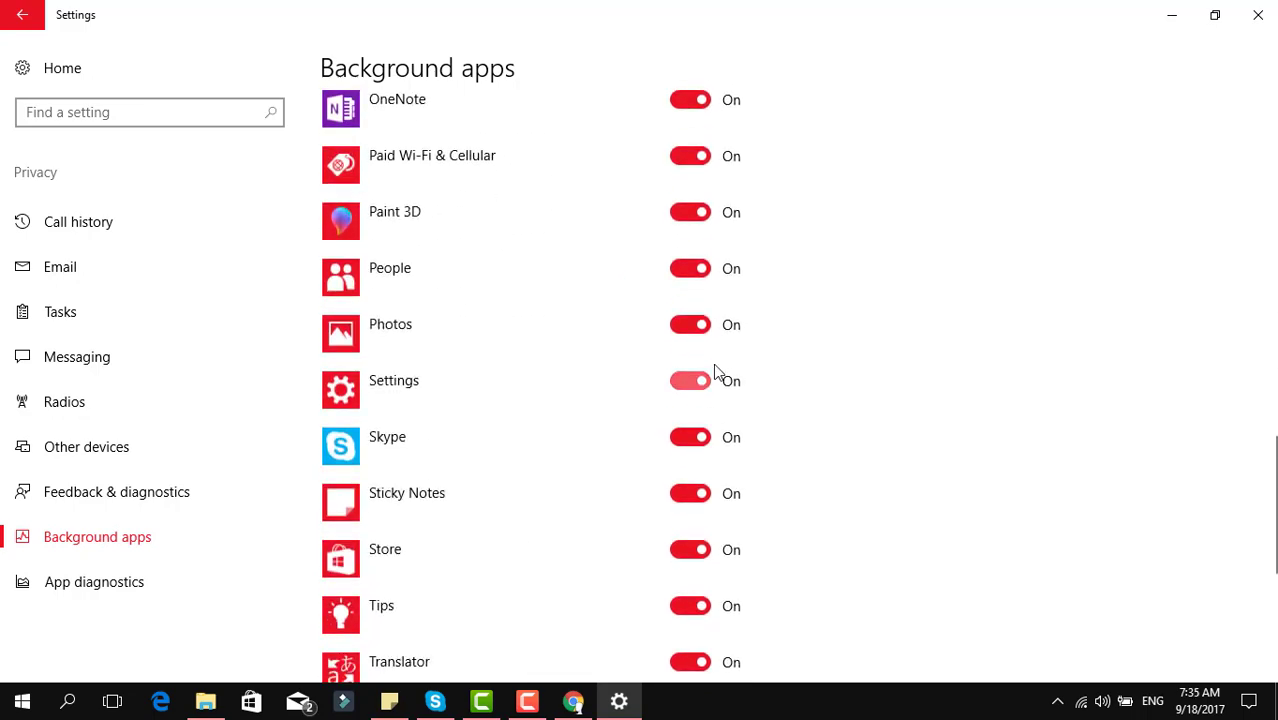
scroll(713, 365, "up", 12)
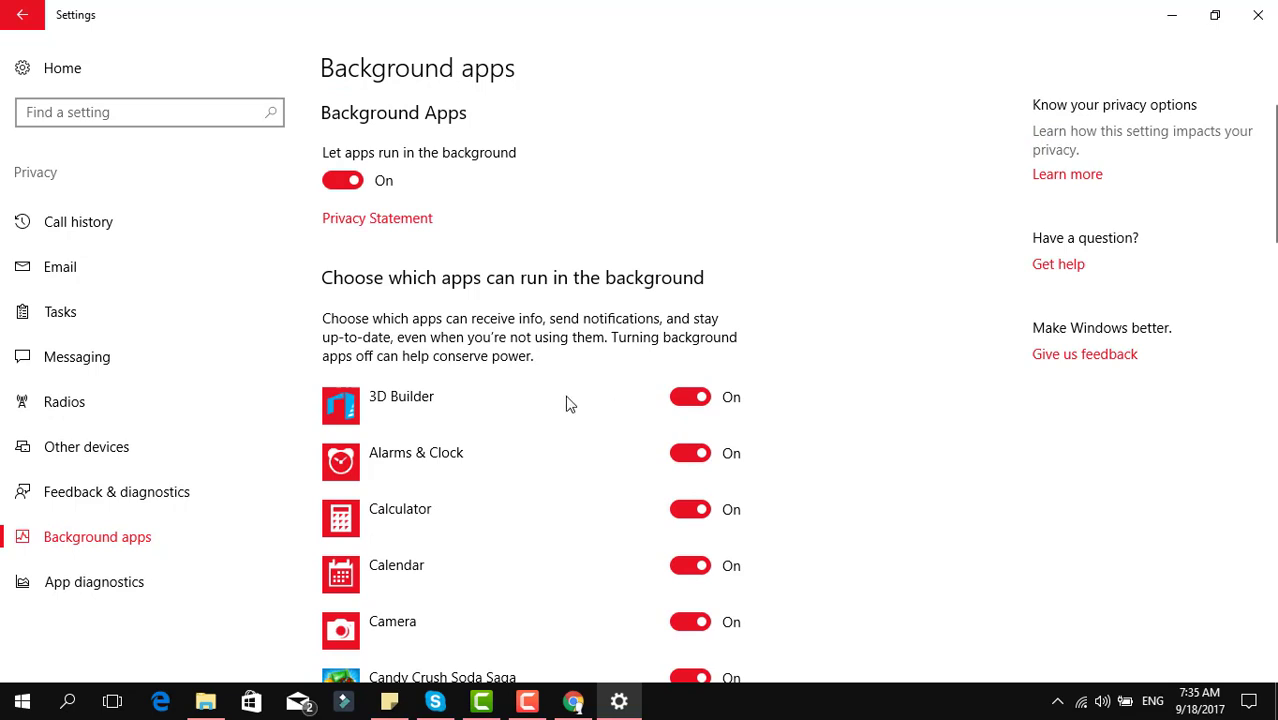
scroll(567, 403, "down", 5)
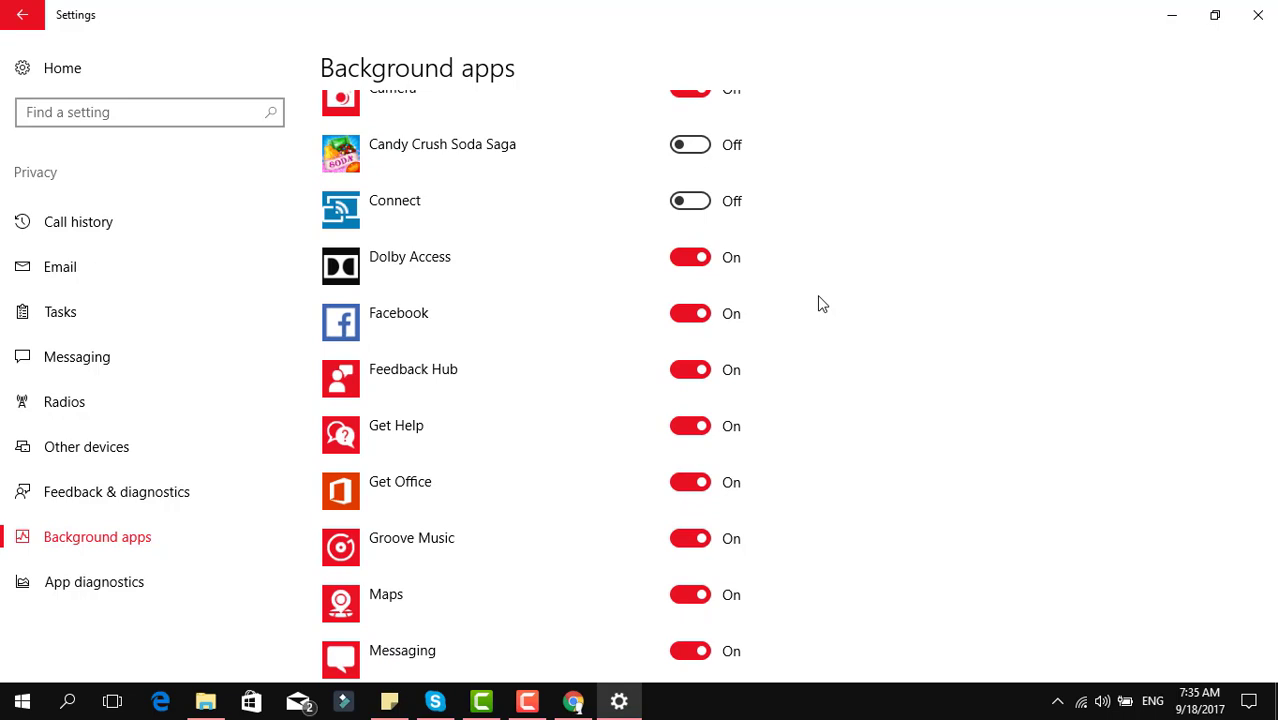
left_click(1260, 16)
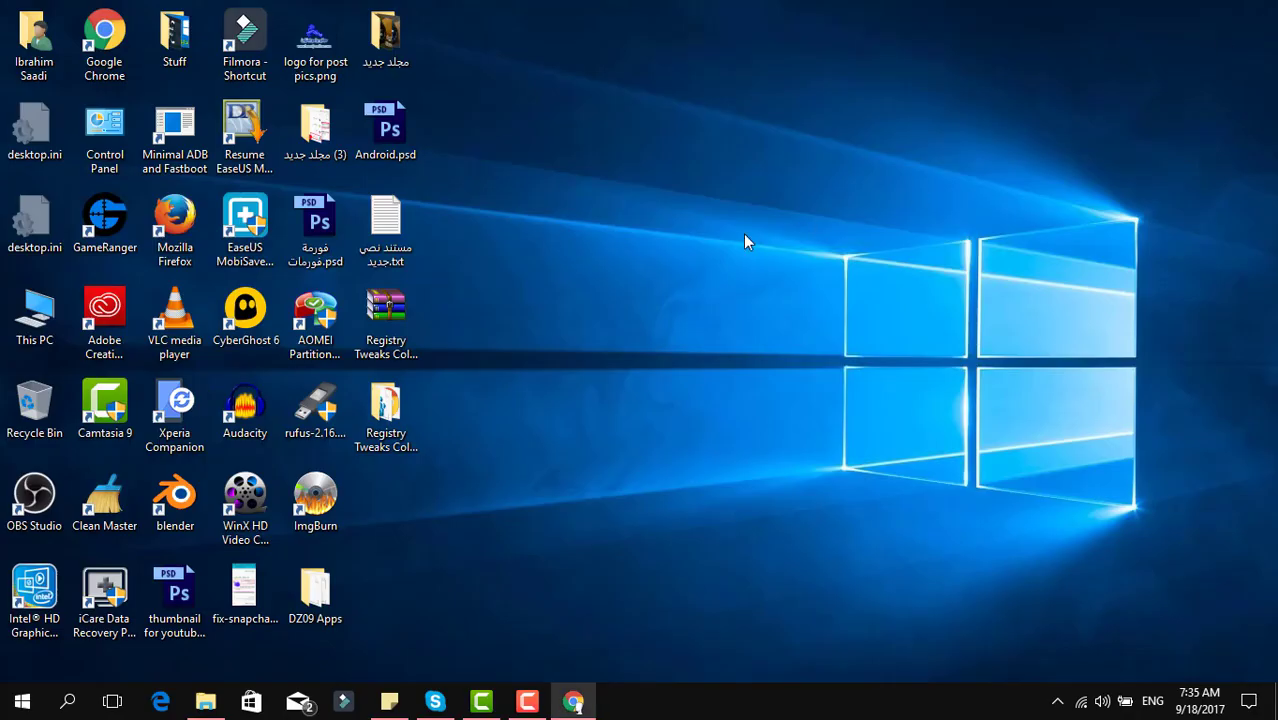